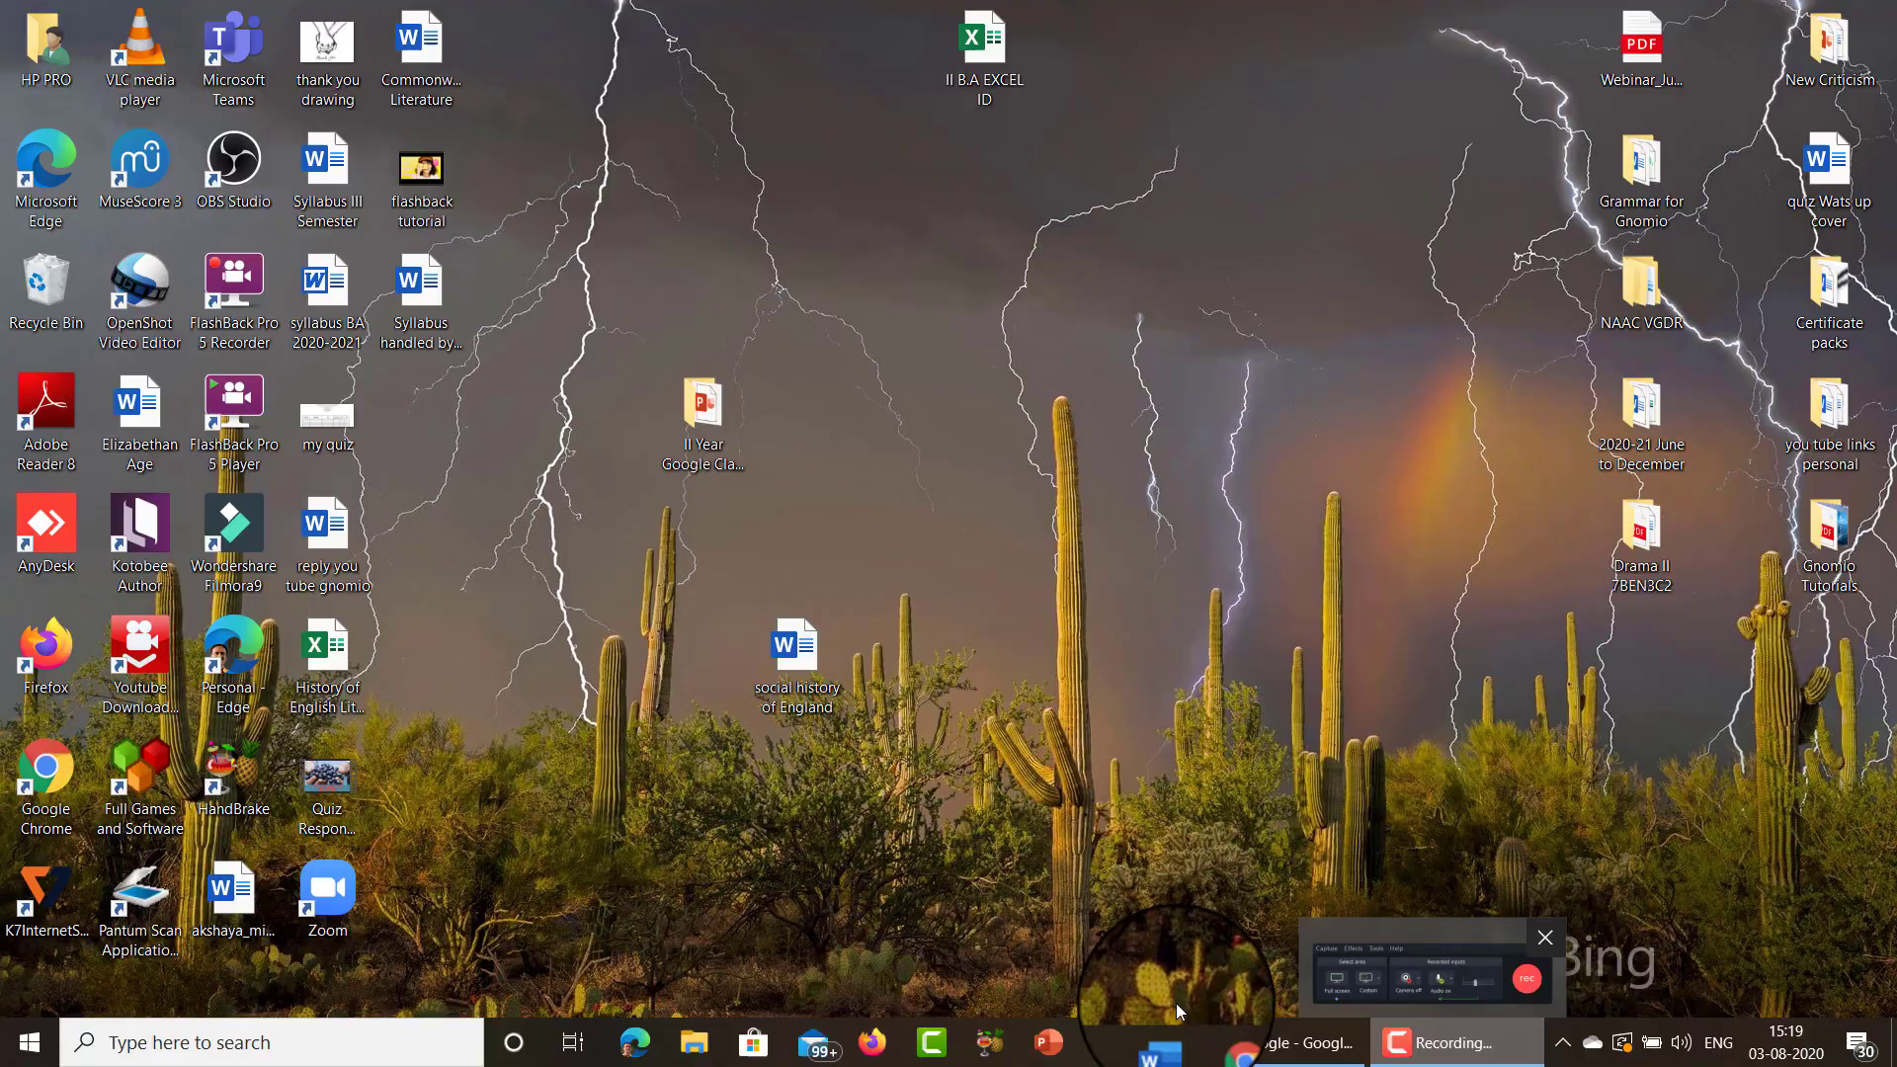
- Bring Chrome forward, switch to the other Google account, and launch Classroom from the apps grid
left_click(1305, 1039)
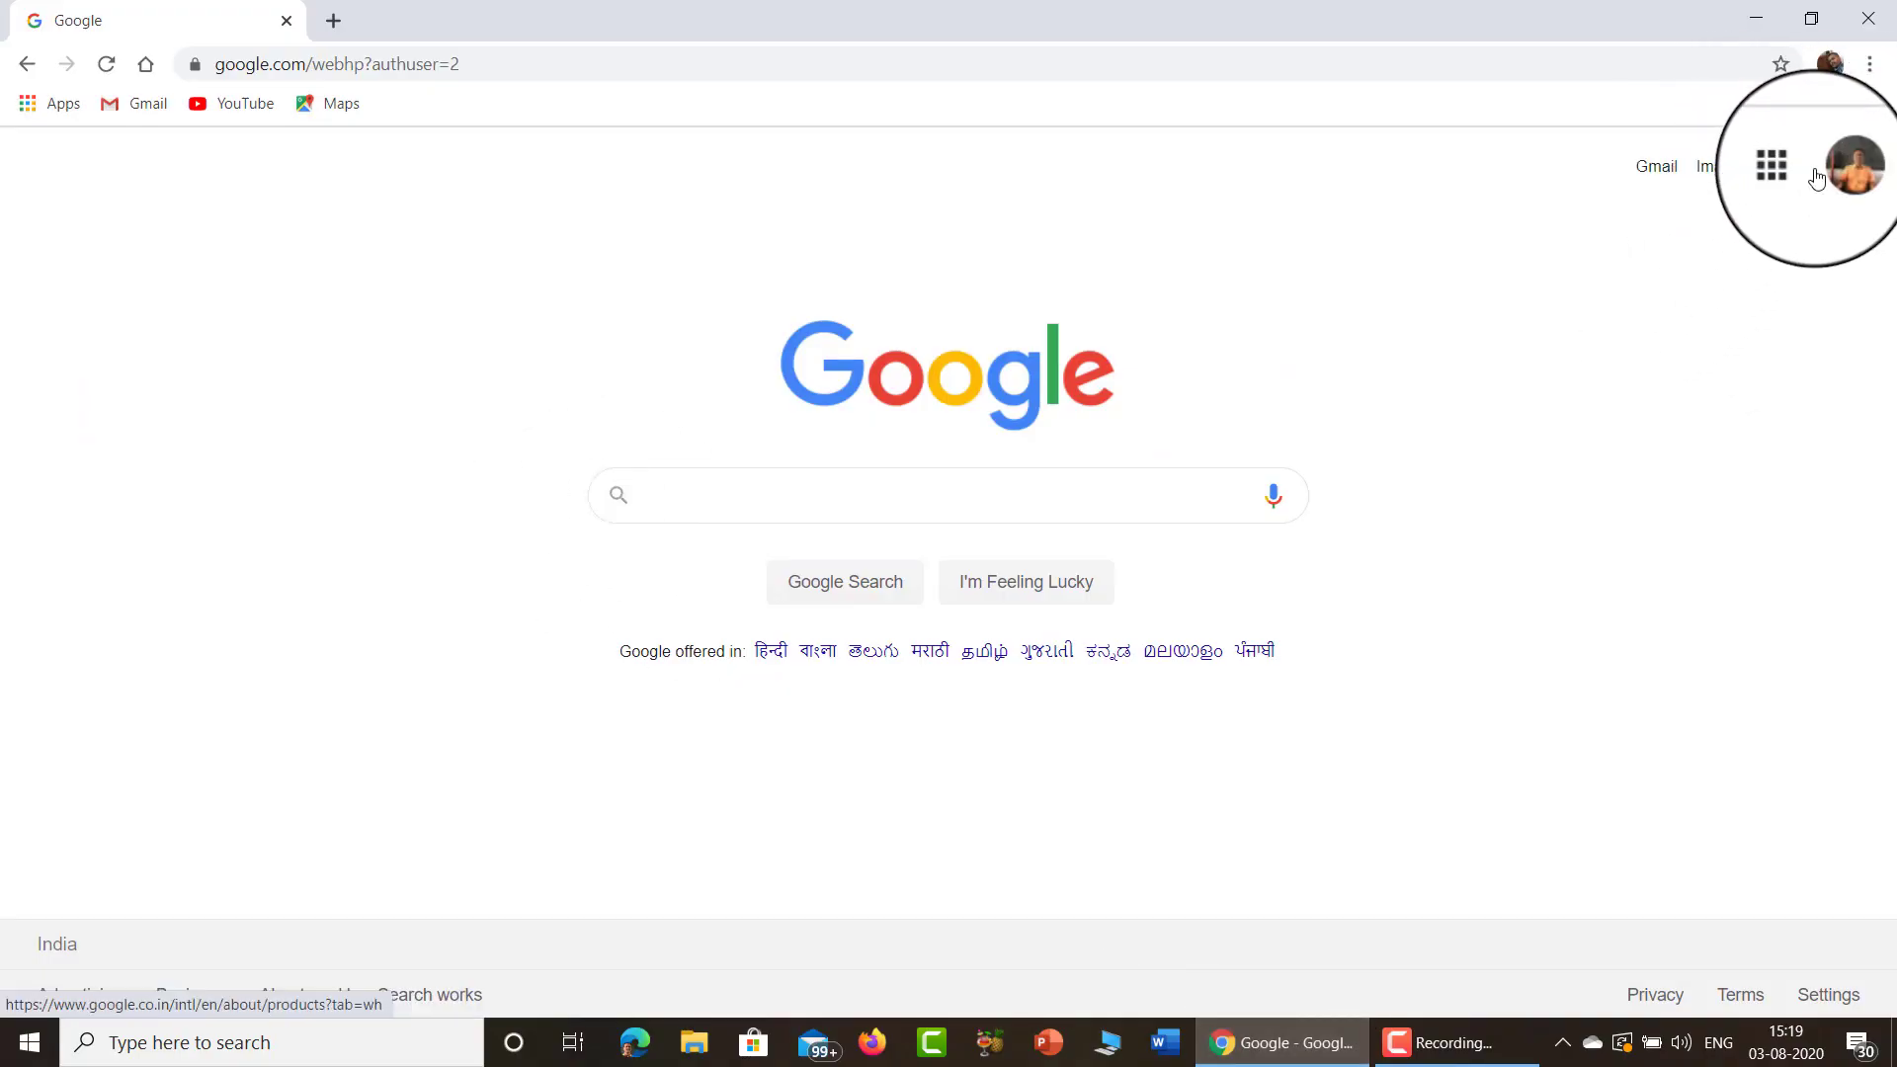
left_click(1855, 185)
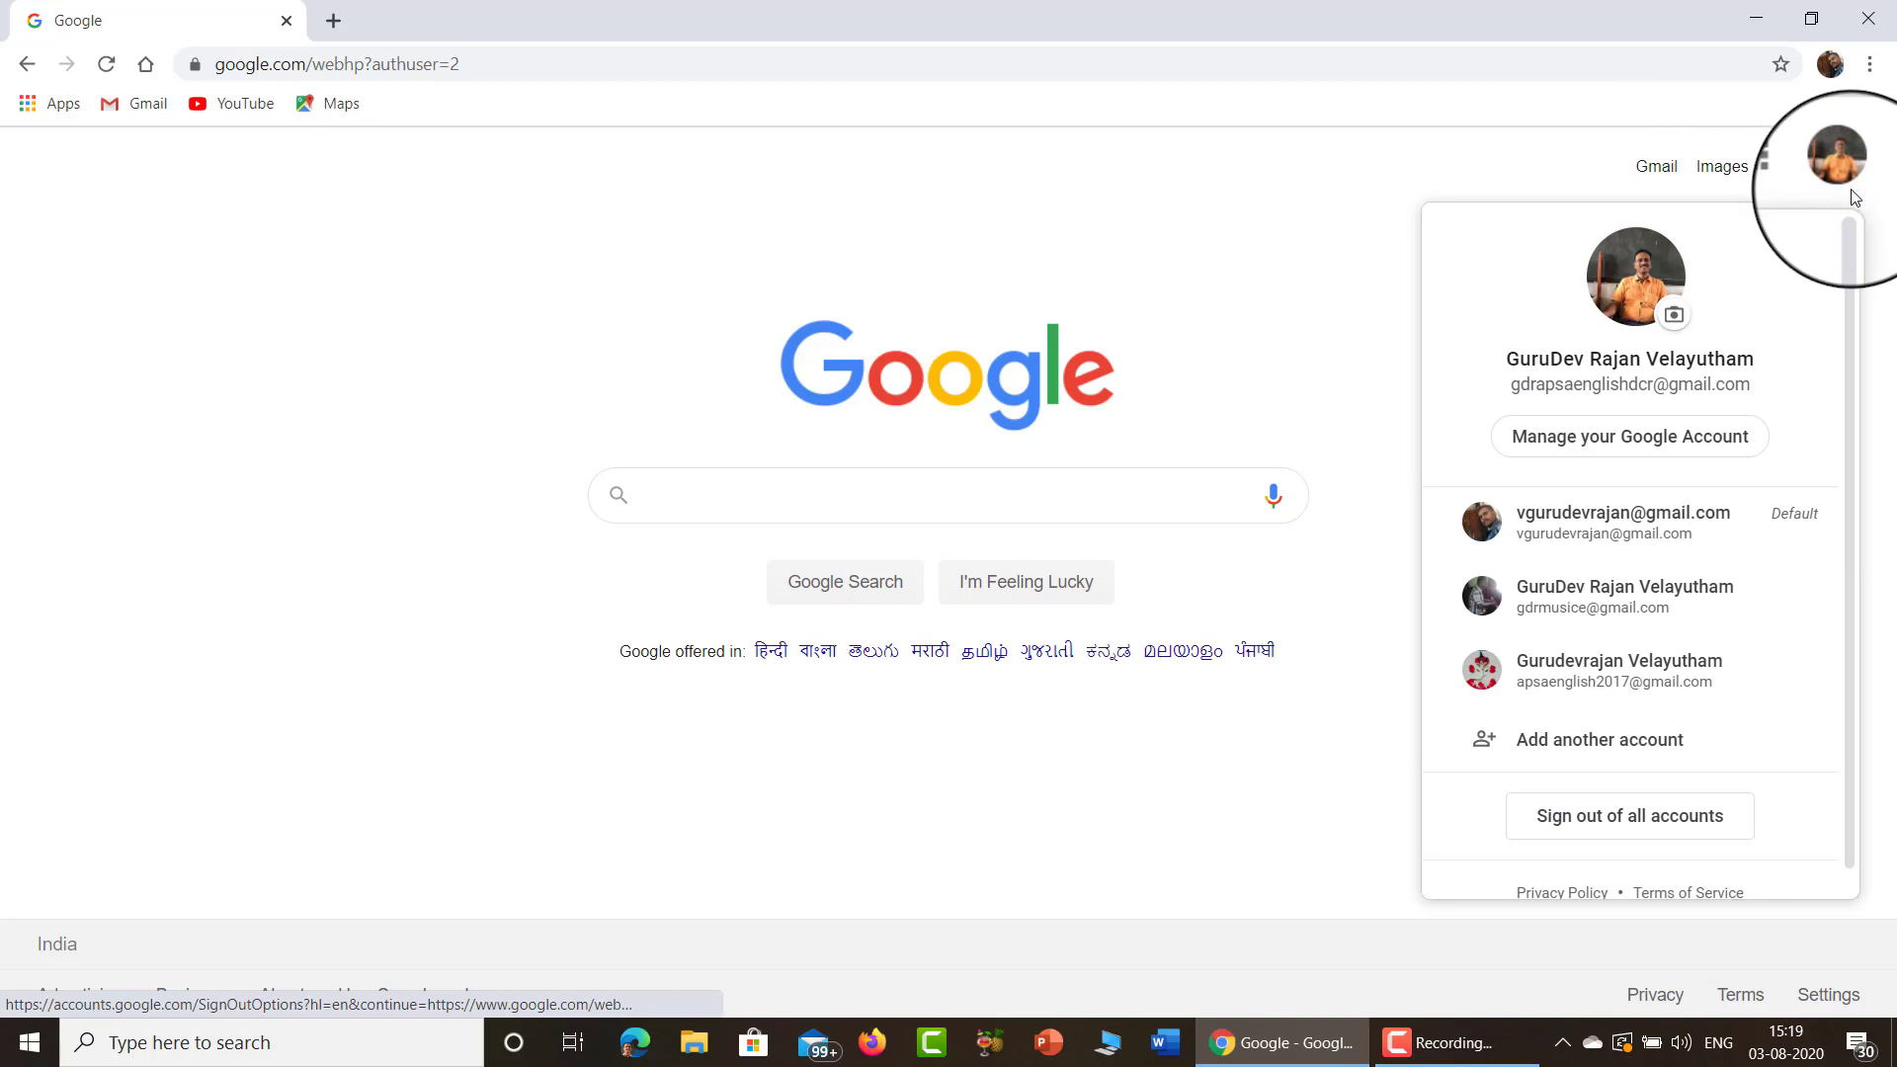
left_click(1642, 668)
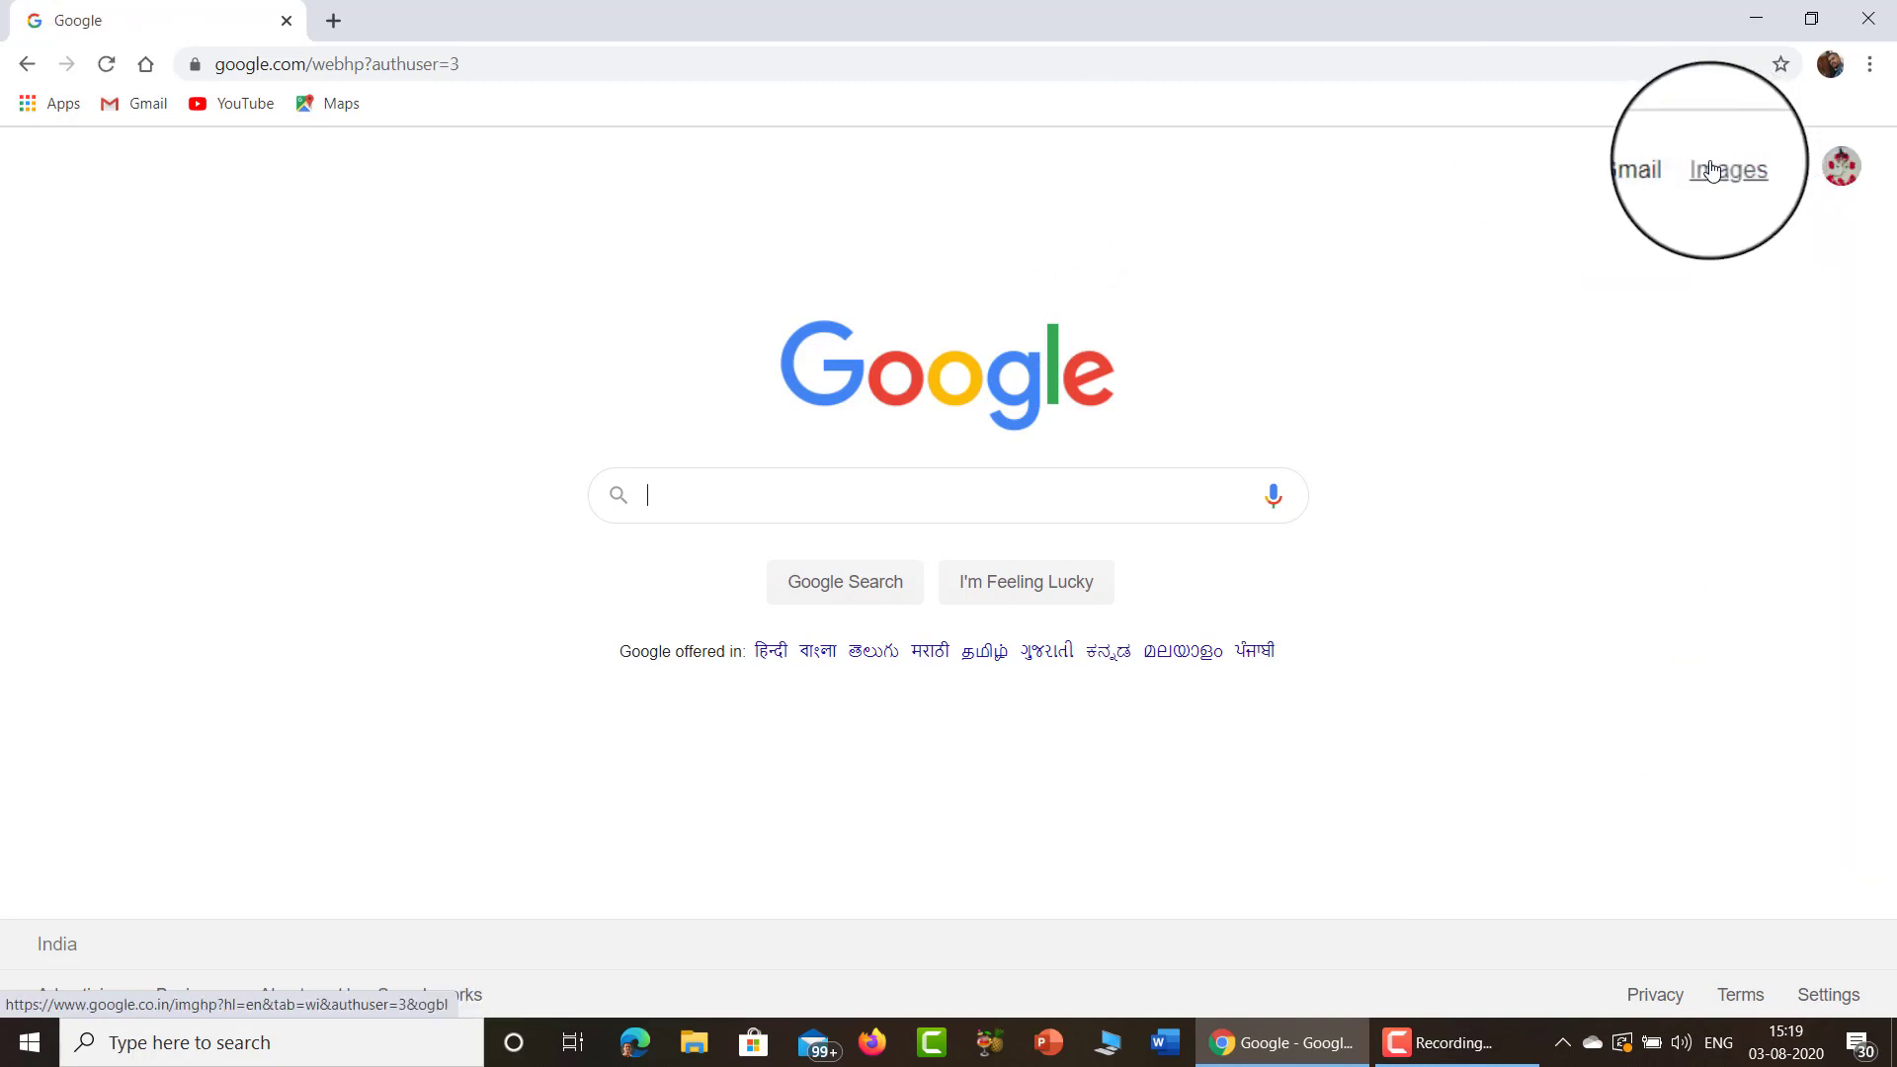
left_click(1790, 178)
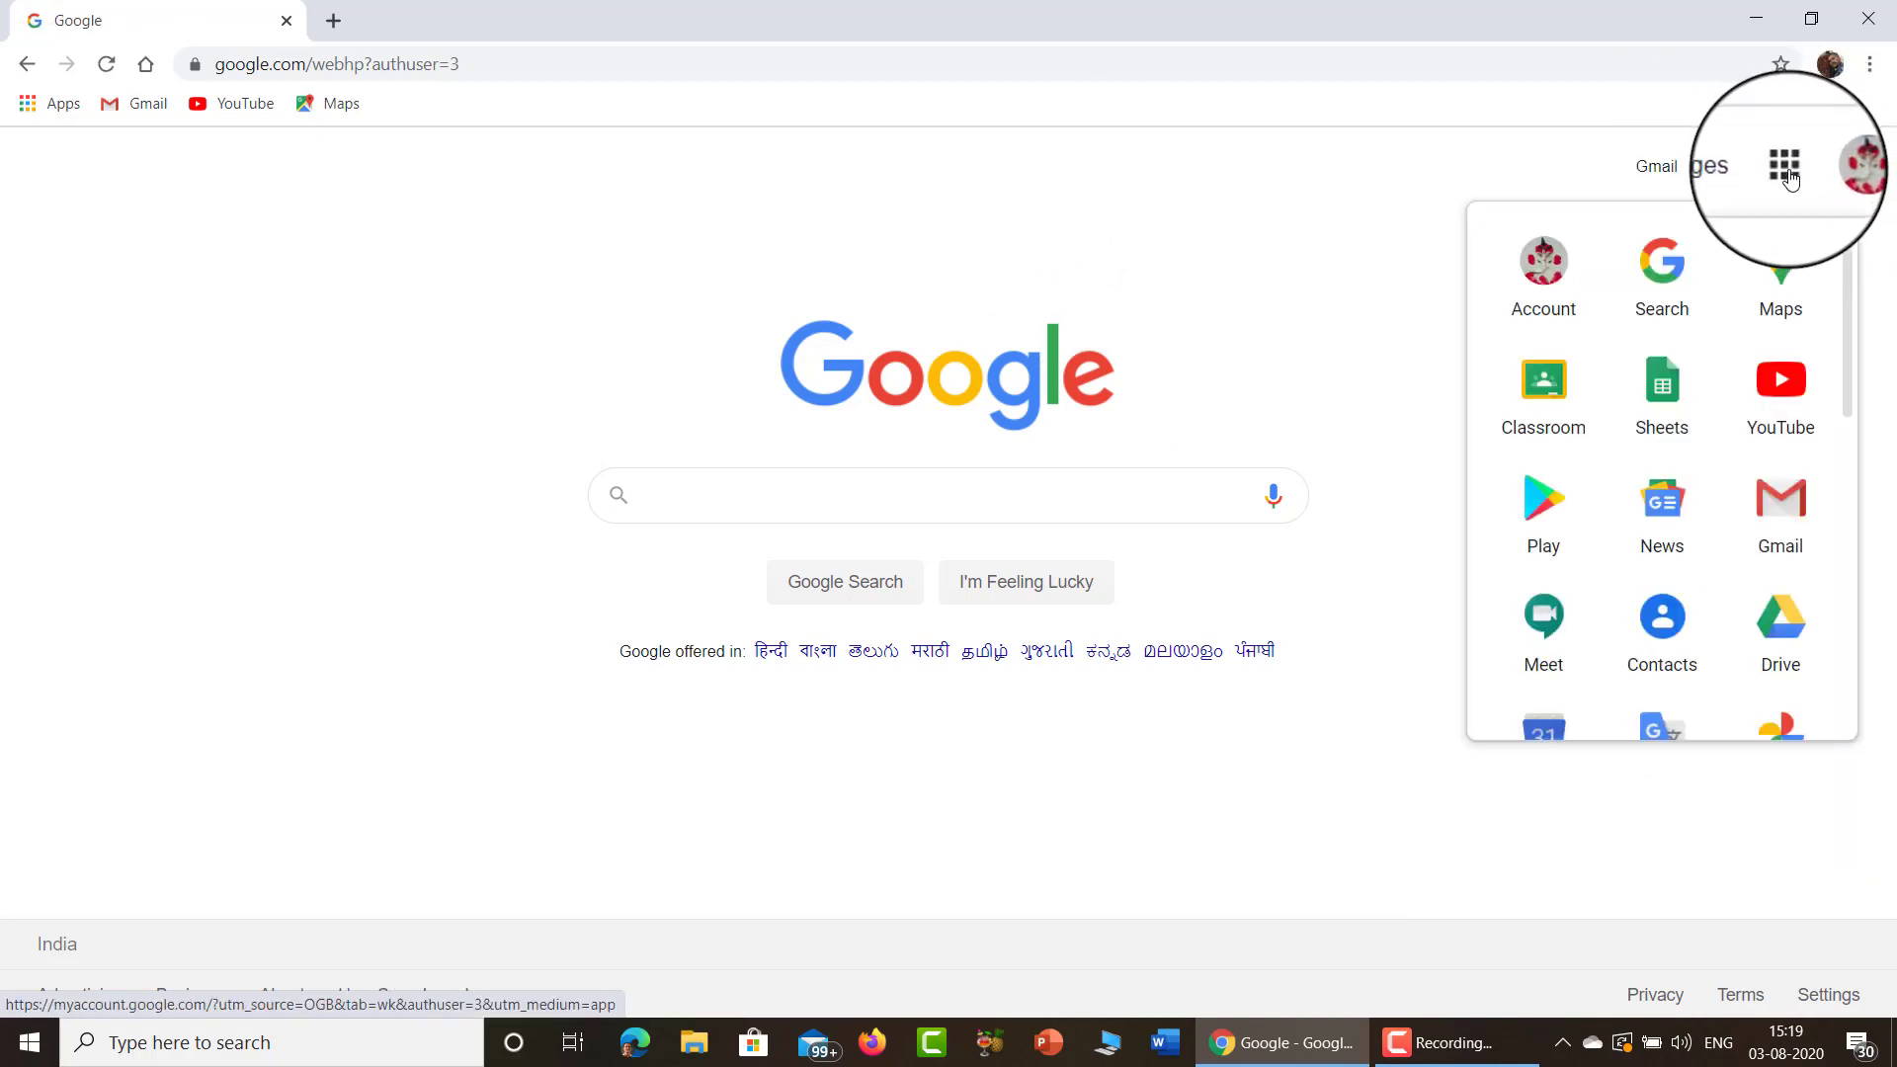
left_click(1550, 390)
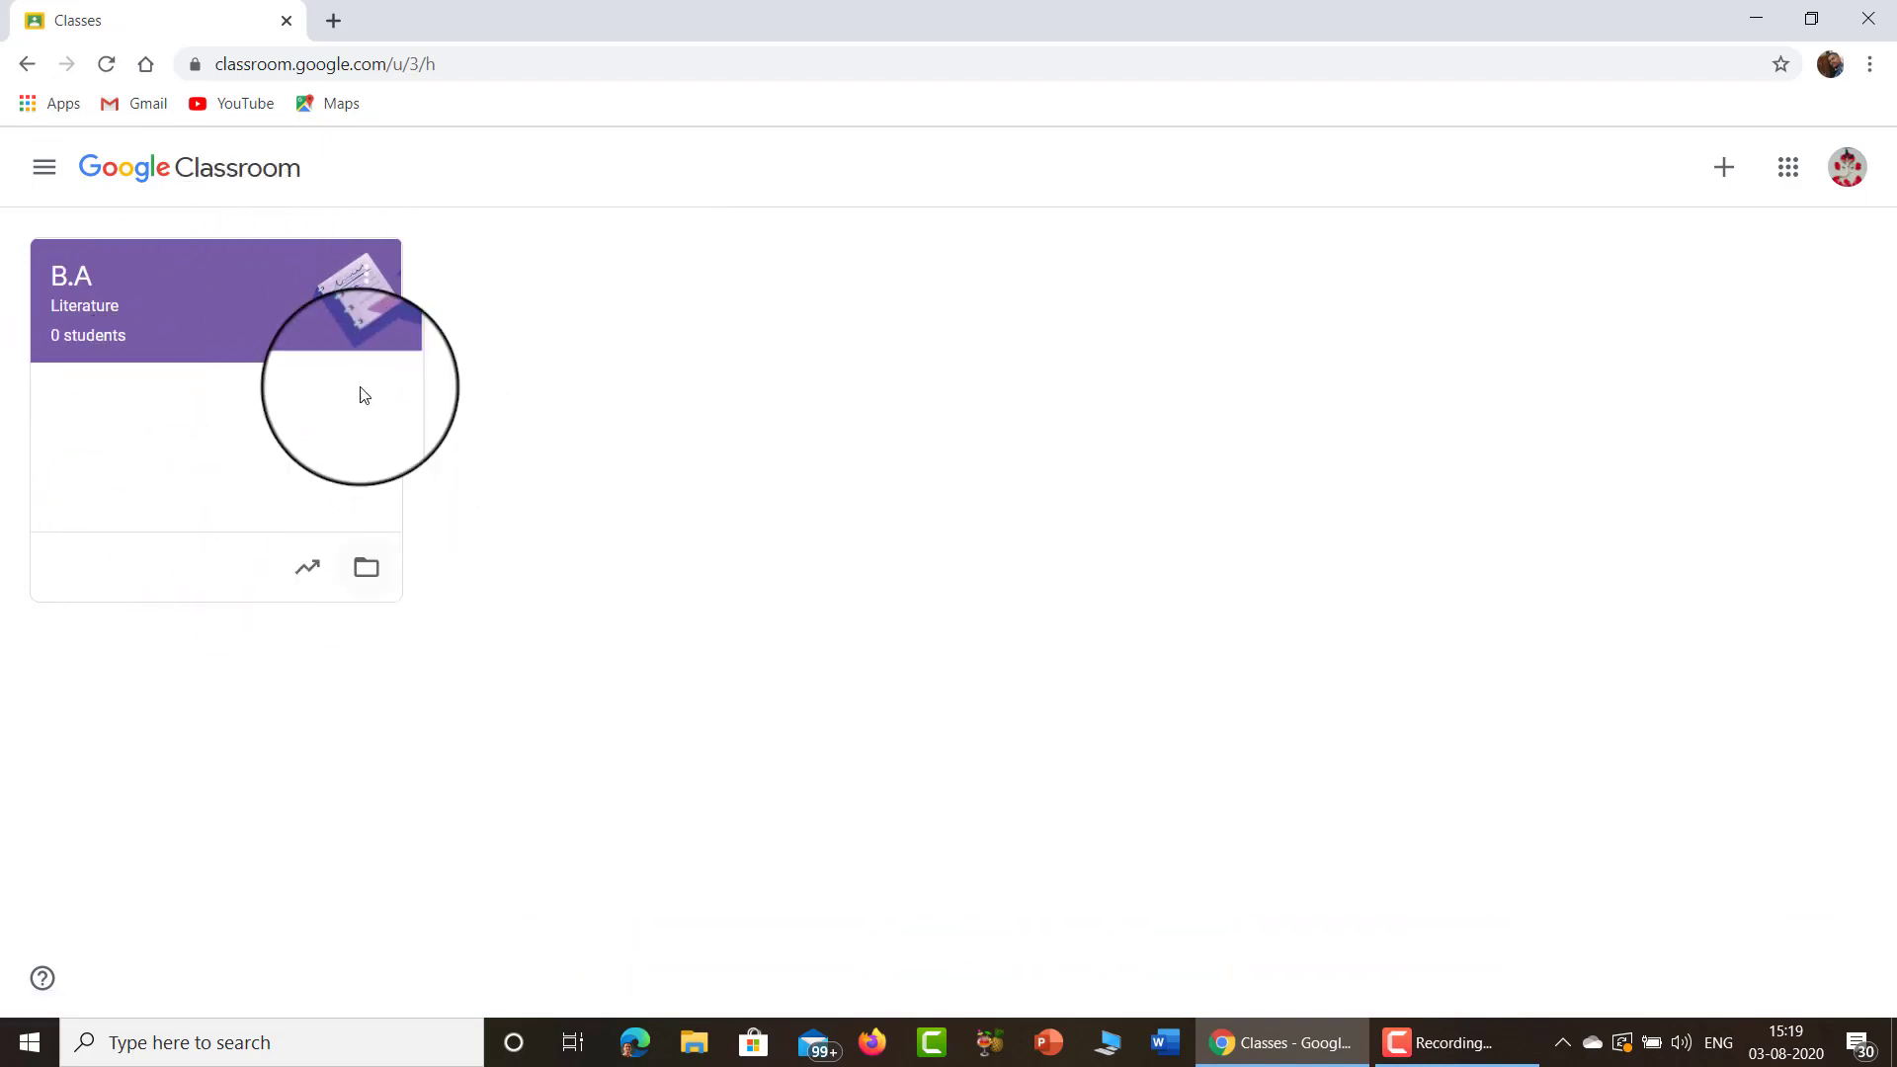
- Open B.A Literature, post 'Dear students welcome to the new learning portal', then go to Classwork
left_click(207, 310)
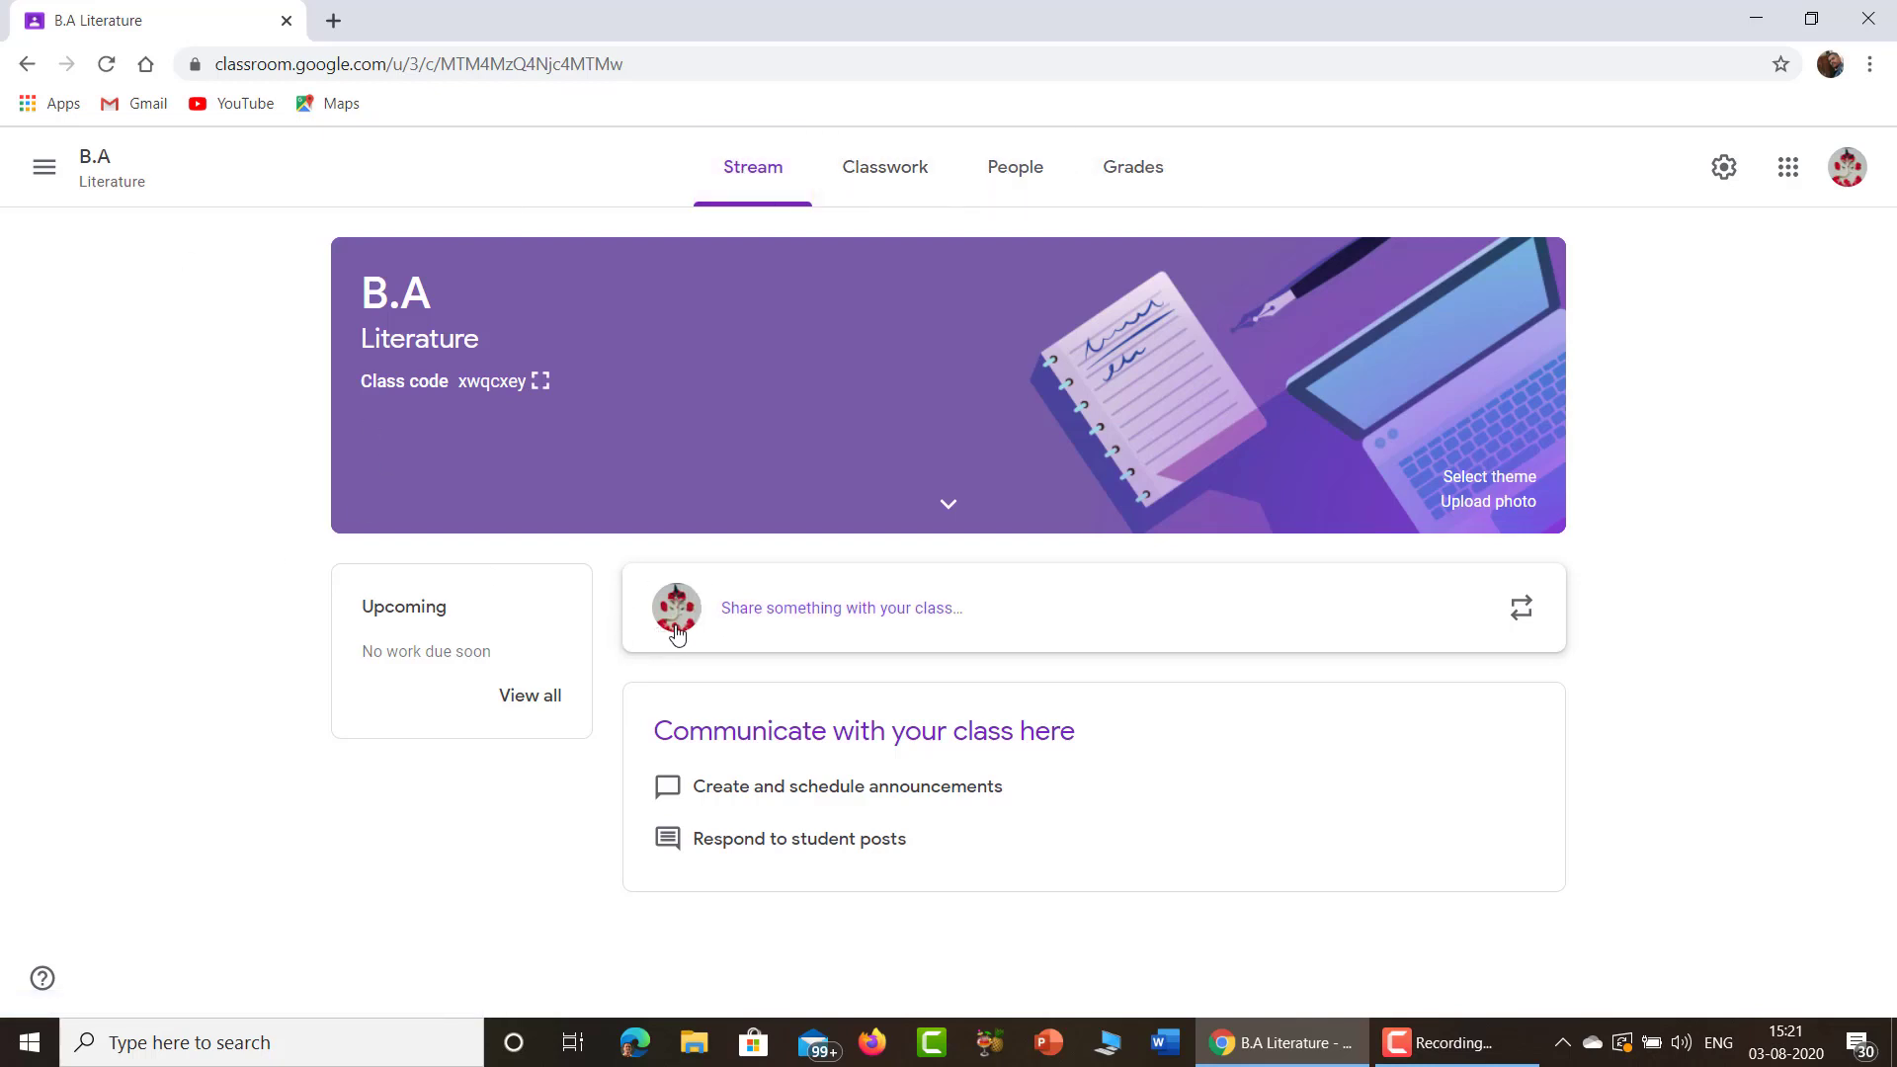
left_click(810, 613)
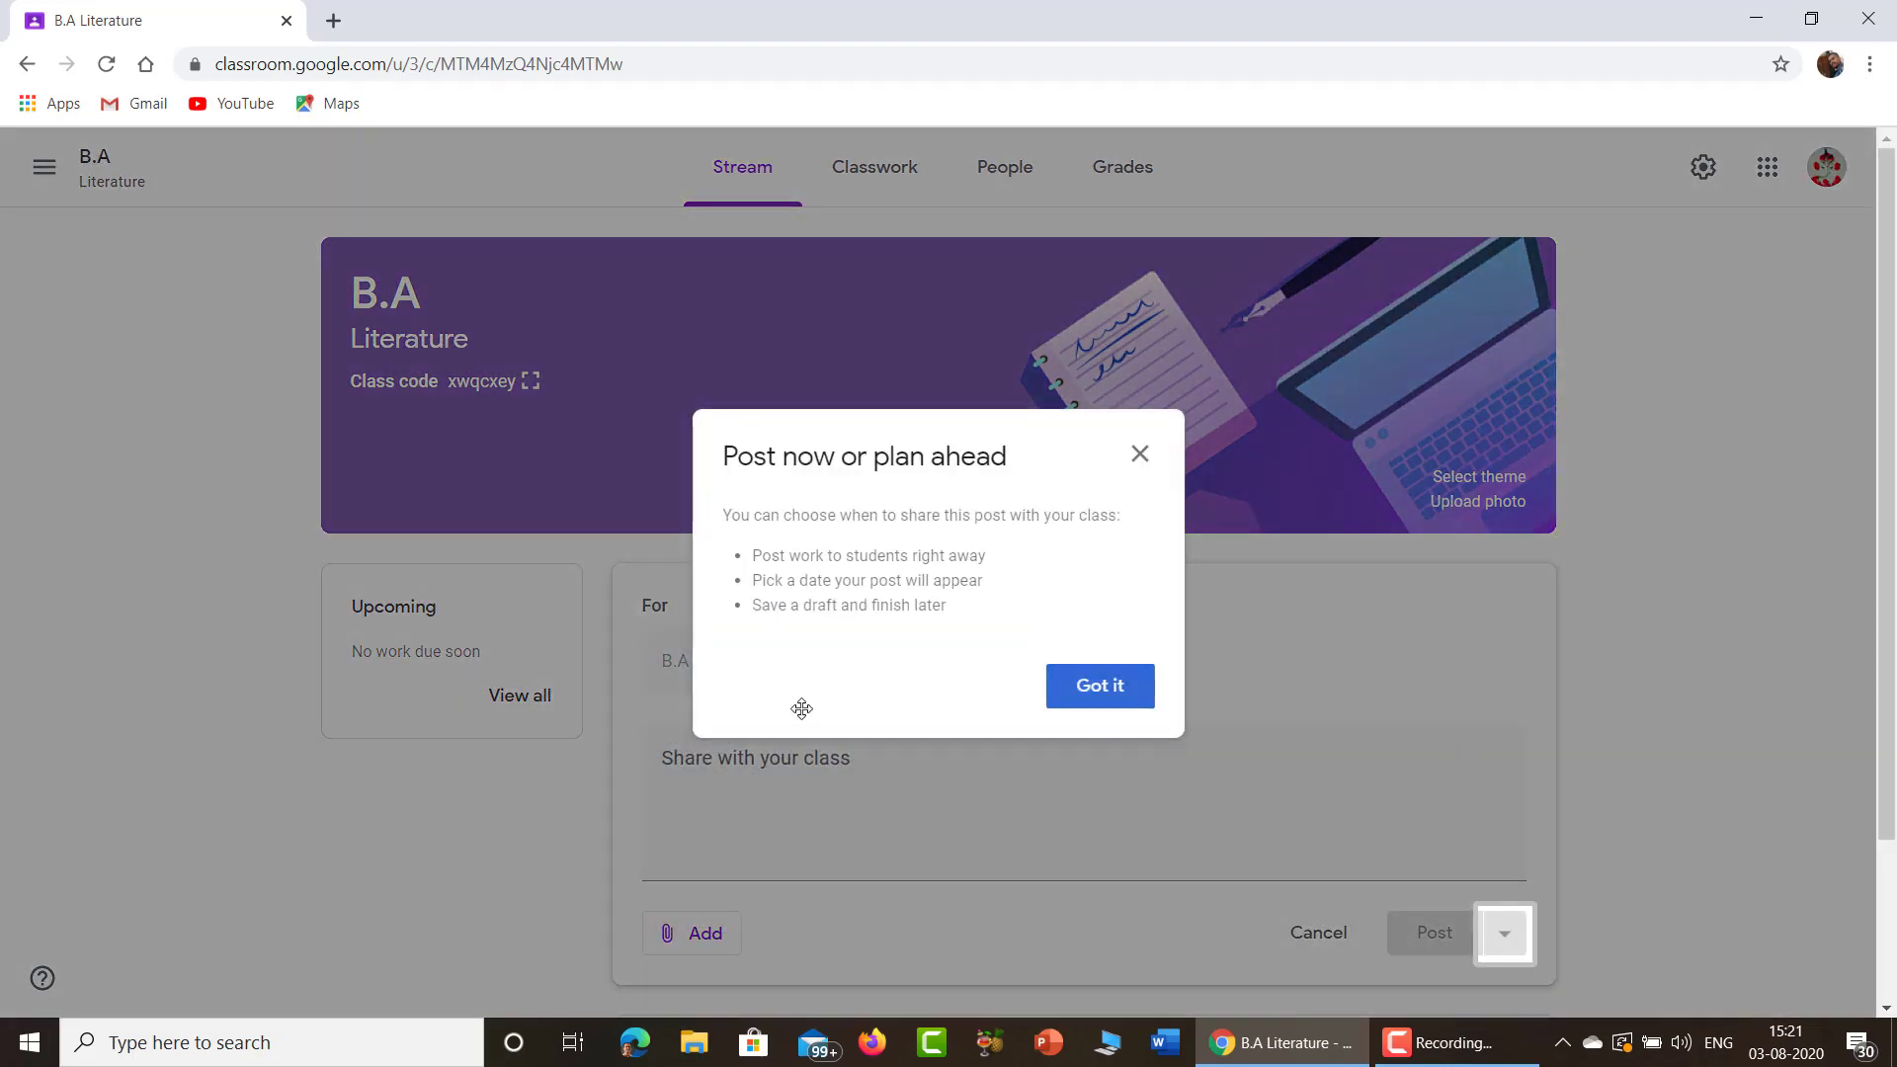
left_click(1086, 686)
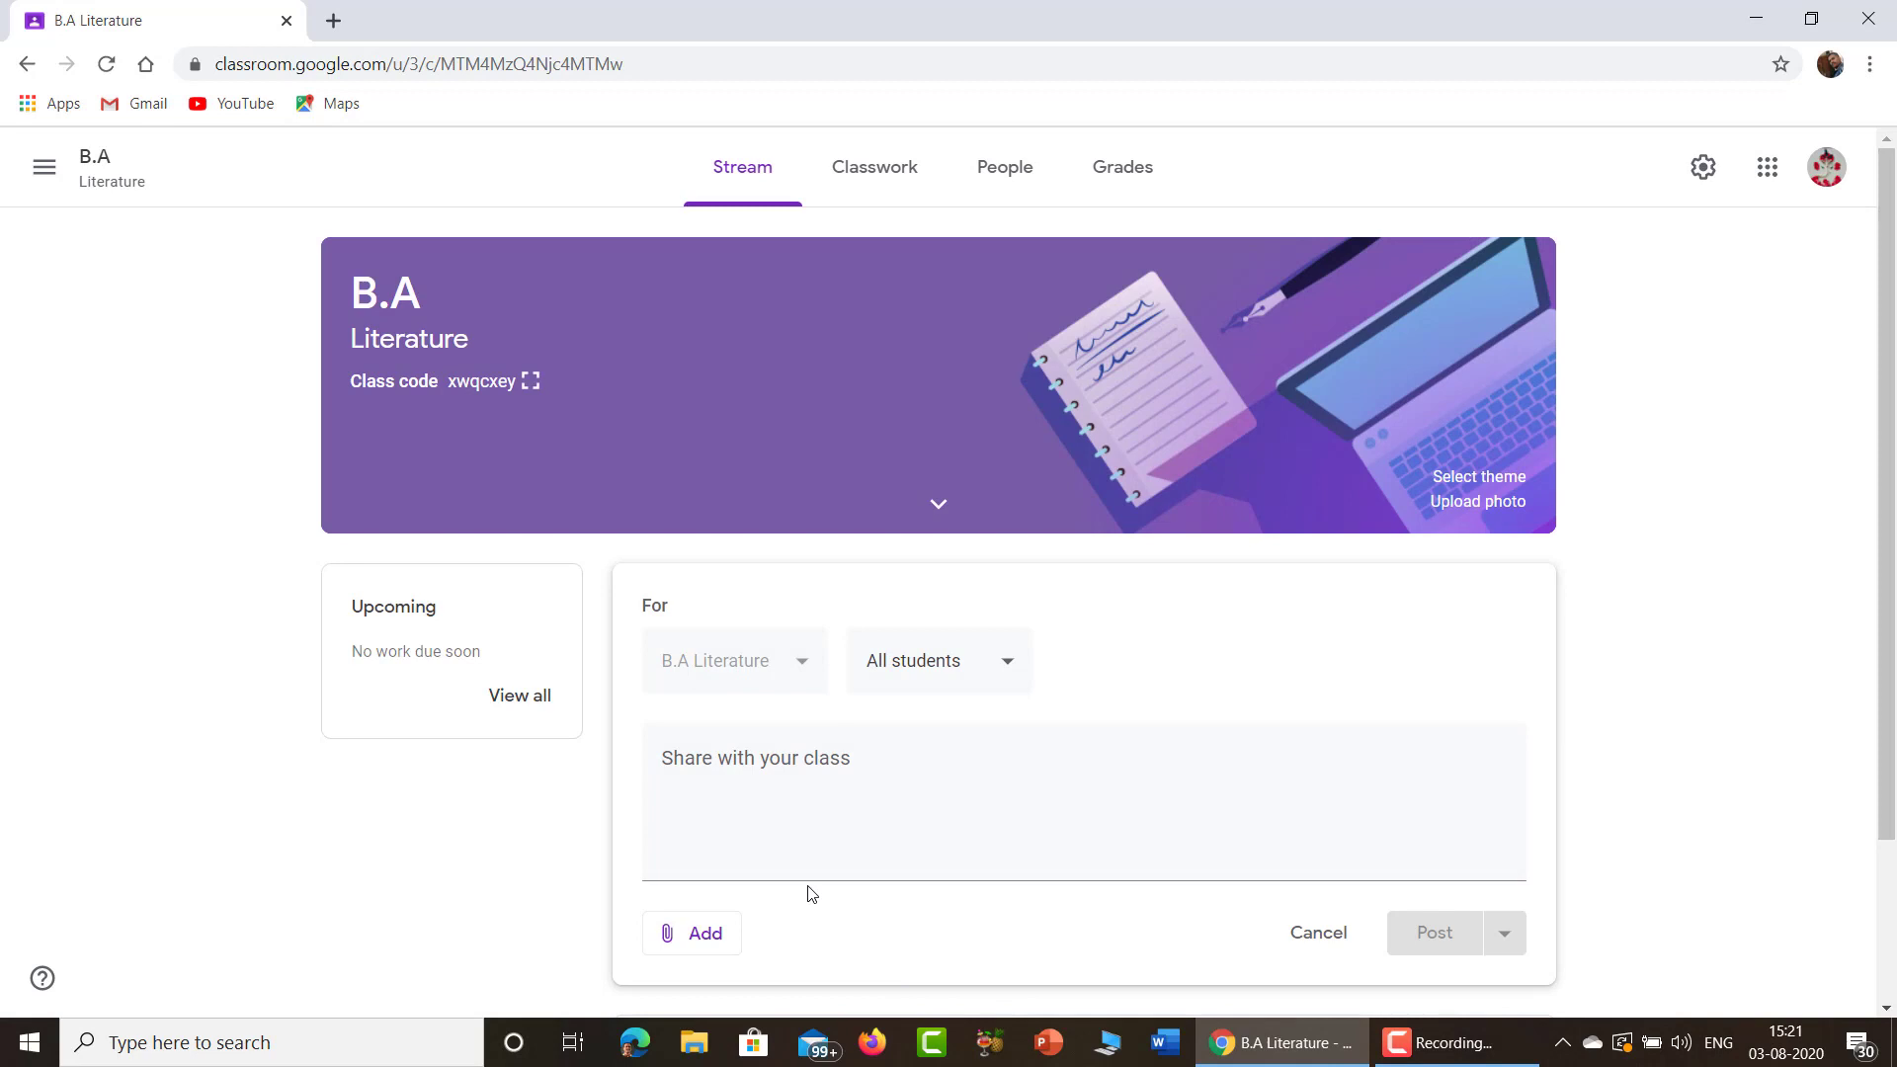
left_click(701, 828)
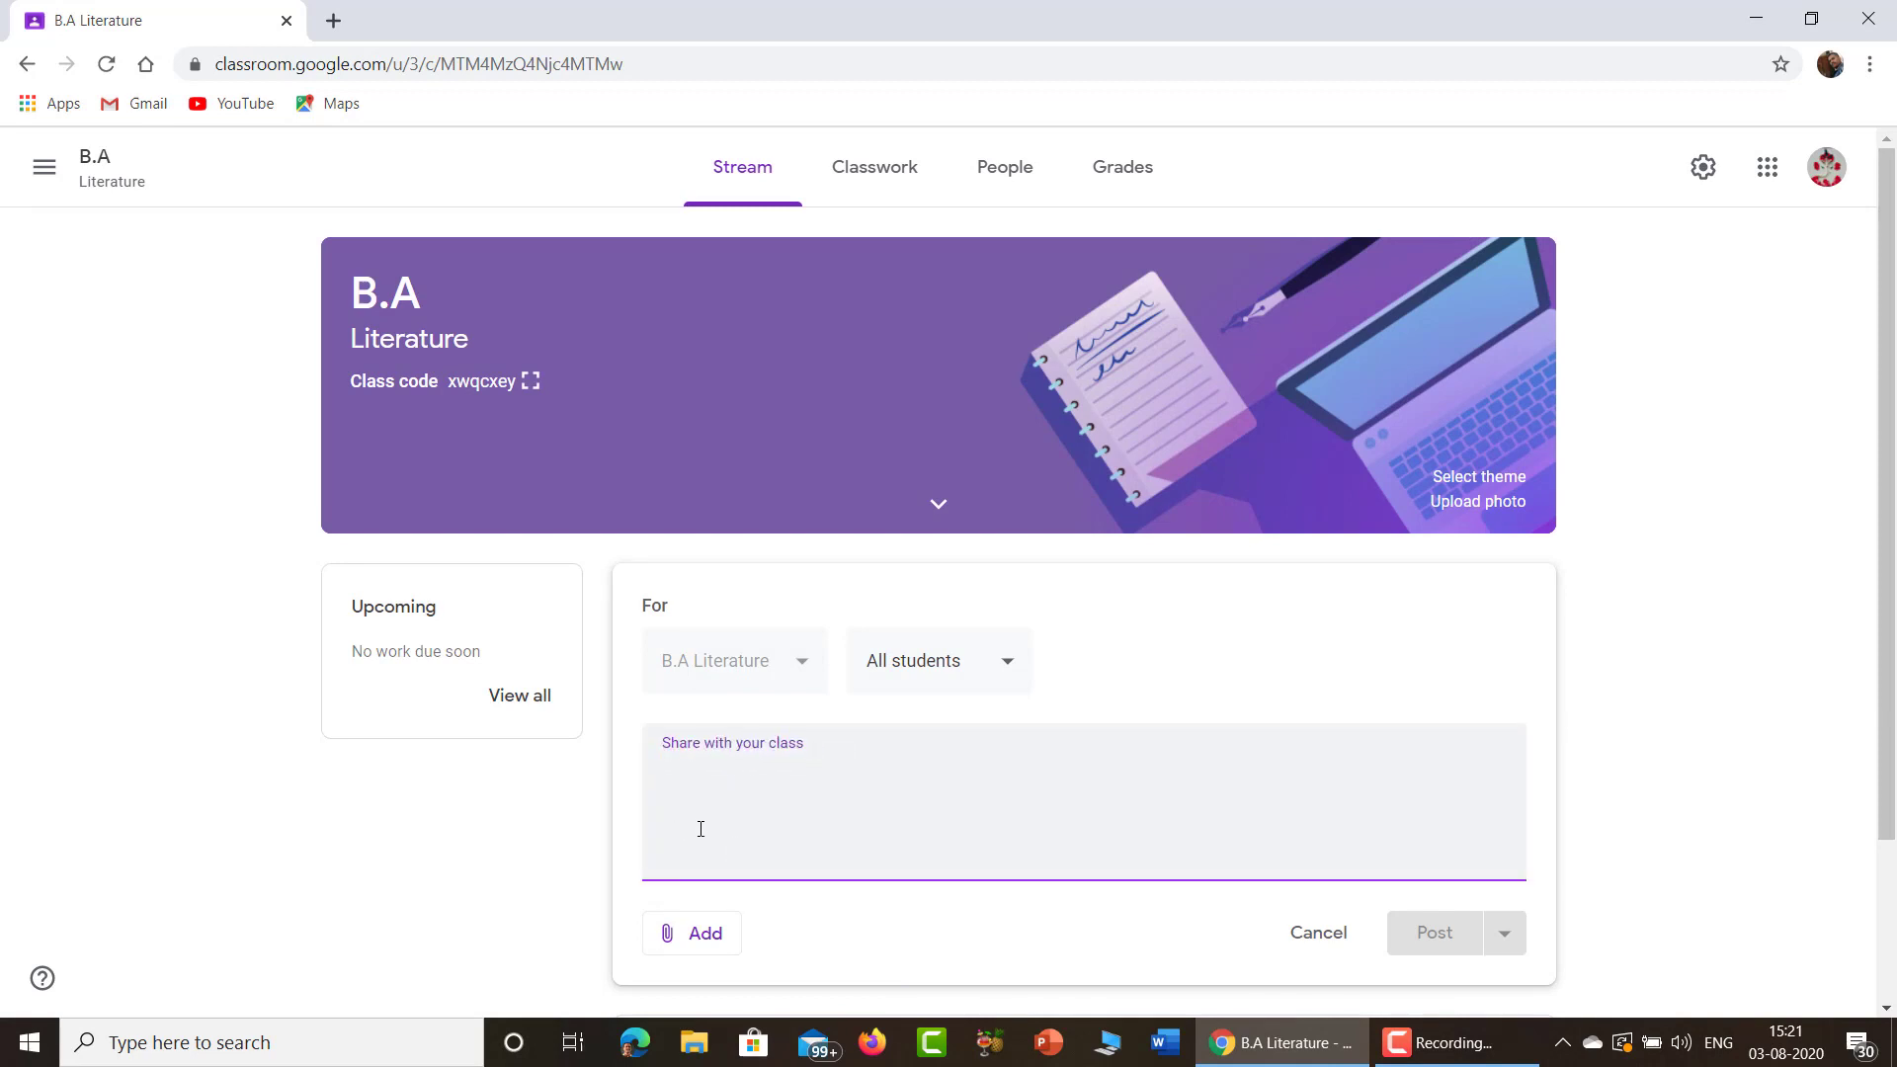
type("De")
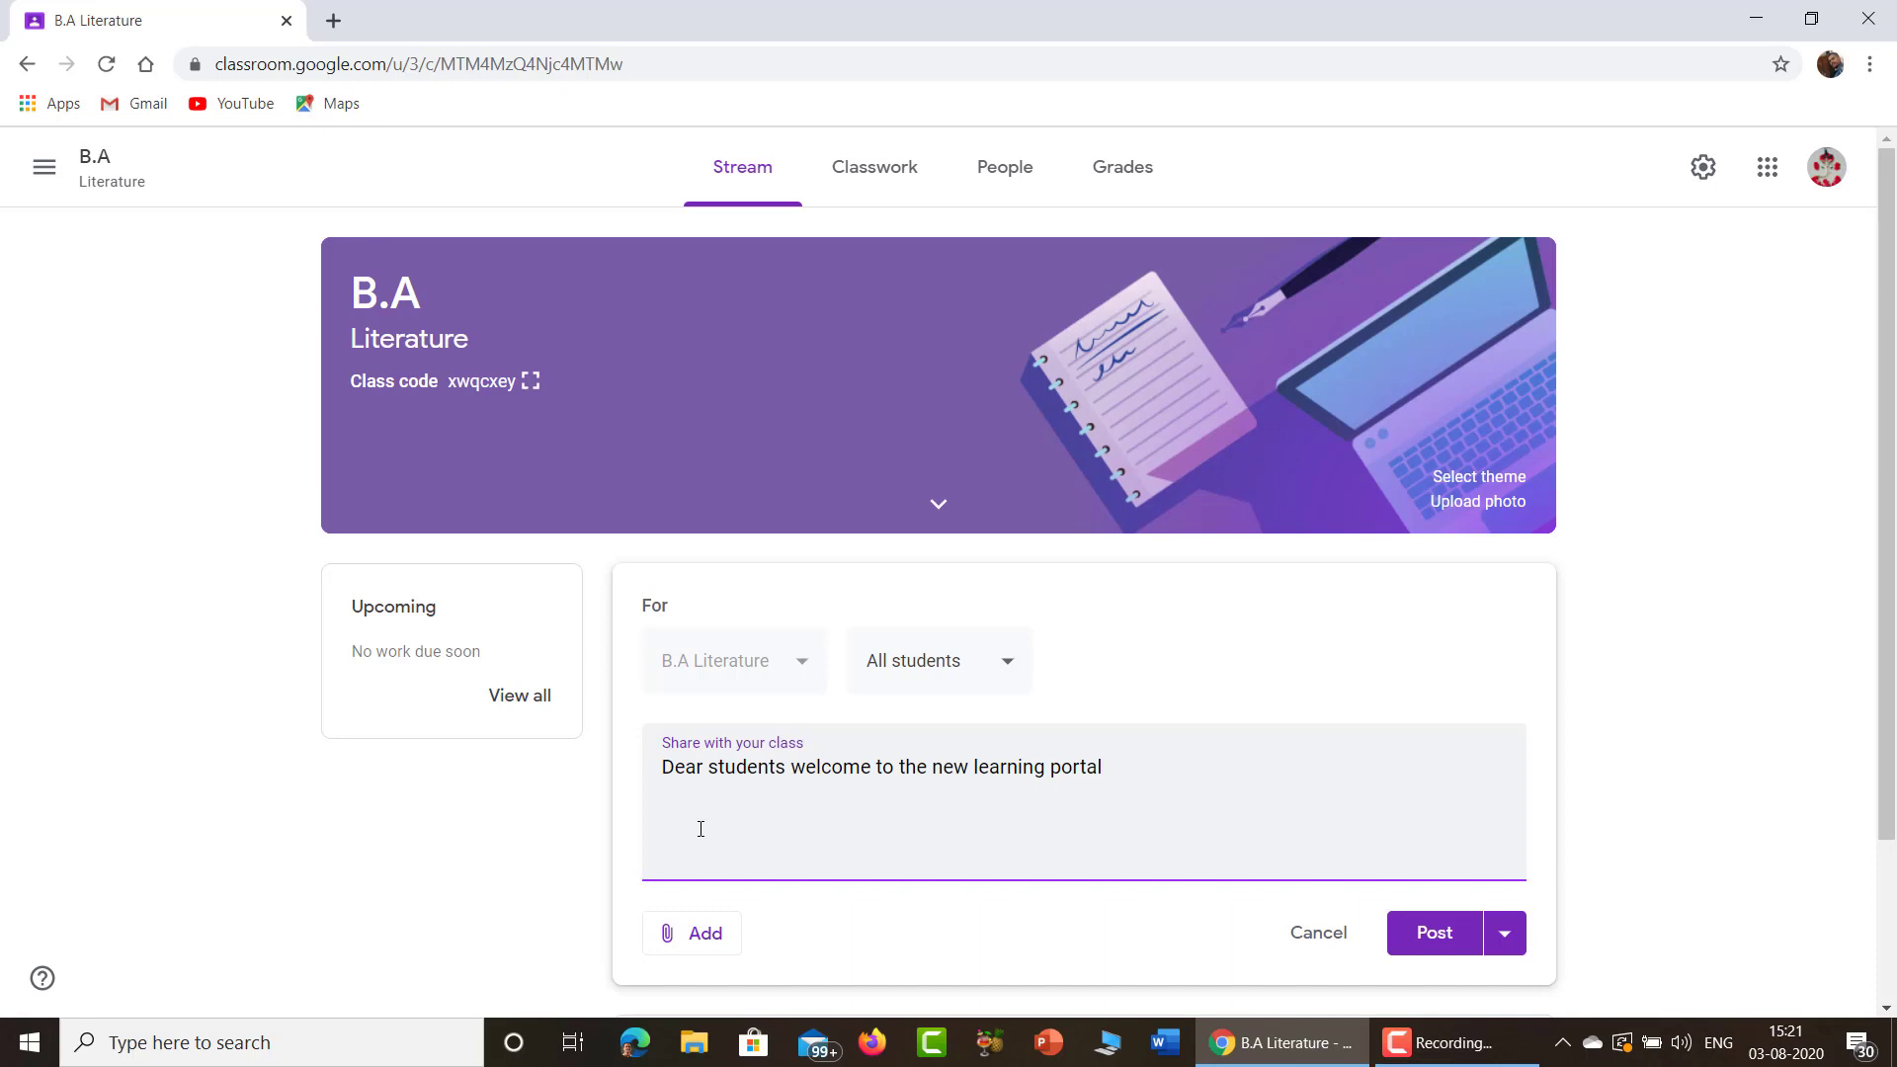
left_click(1433, 937)
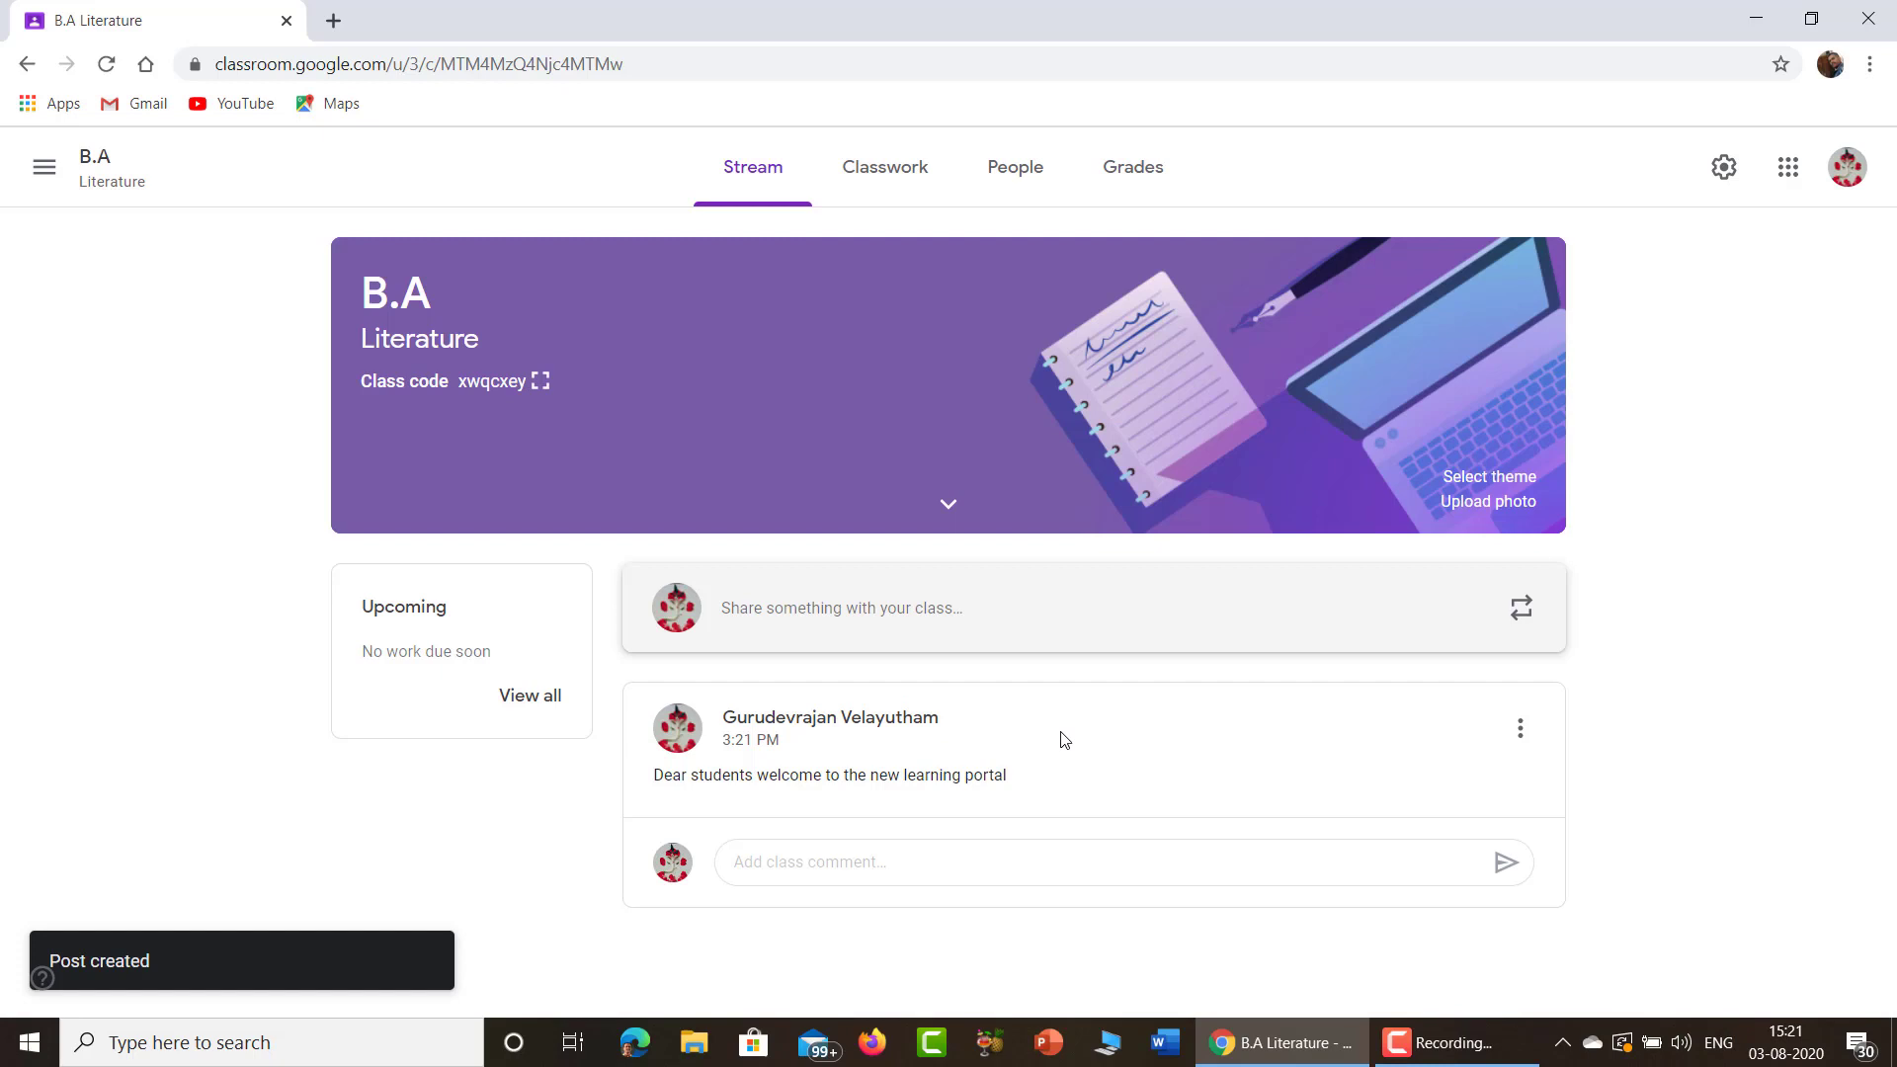
left_click(891, 179)
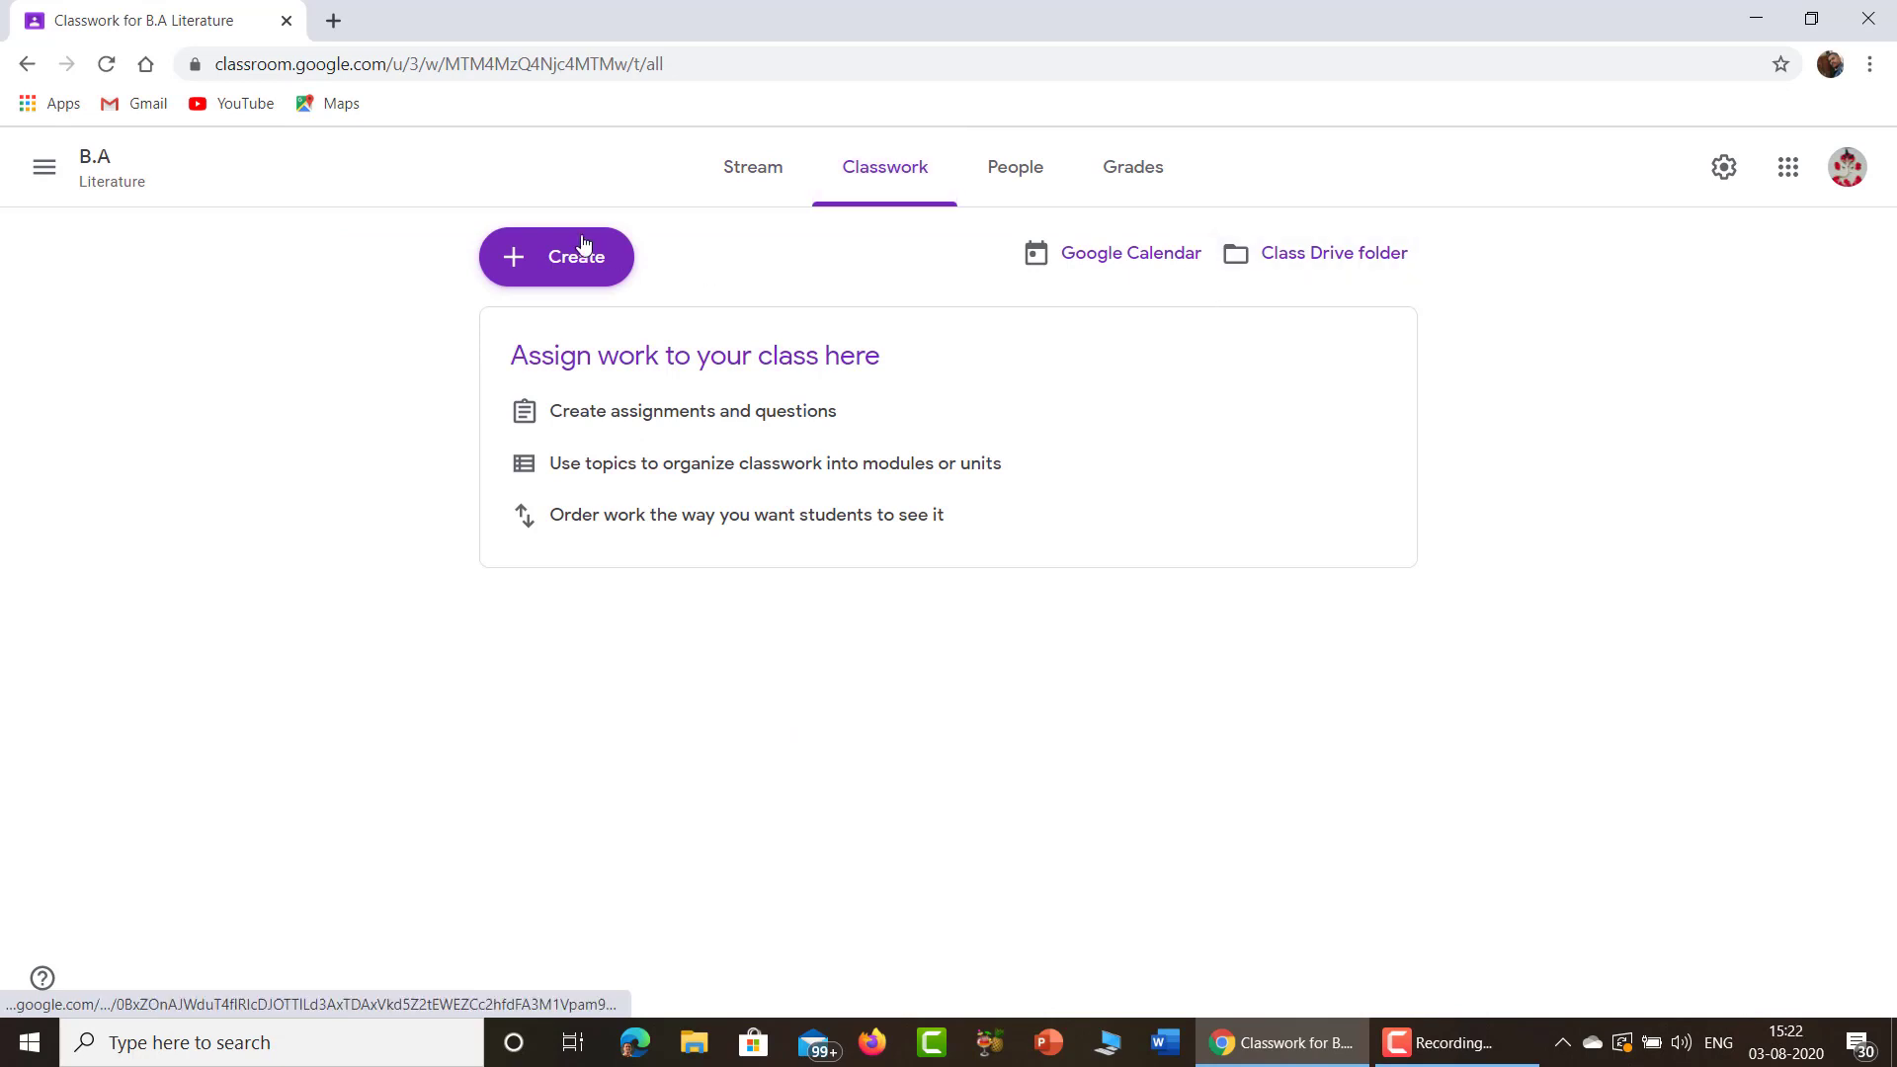
- Create a new topic, replacing the mistyped 'History of English' with 'Grammar', and add it
left_click(513, 265)
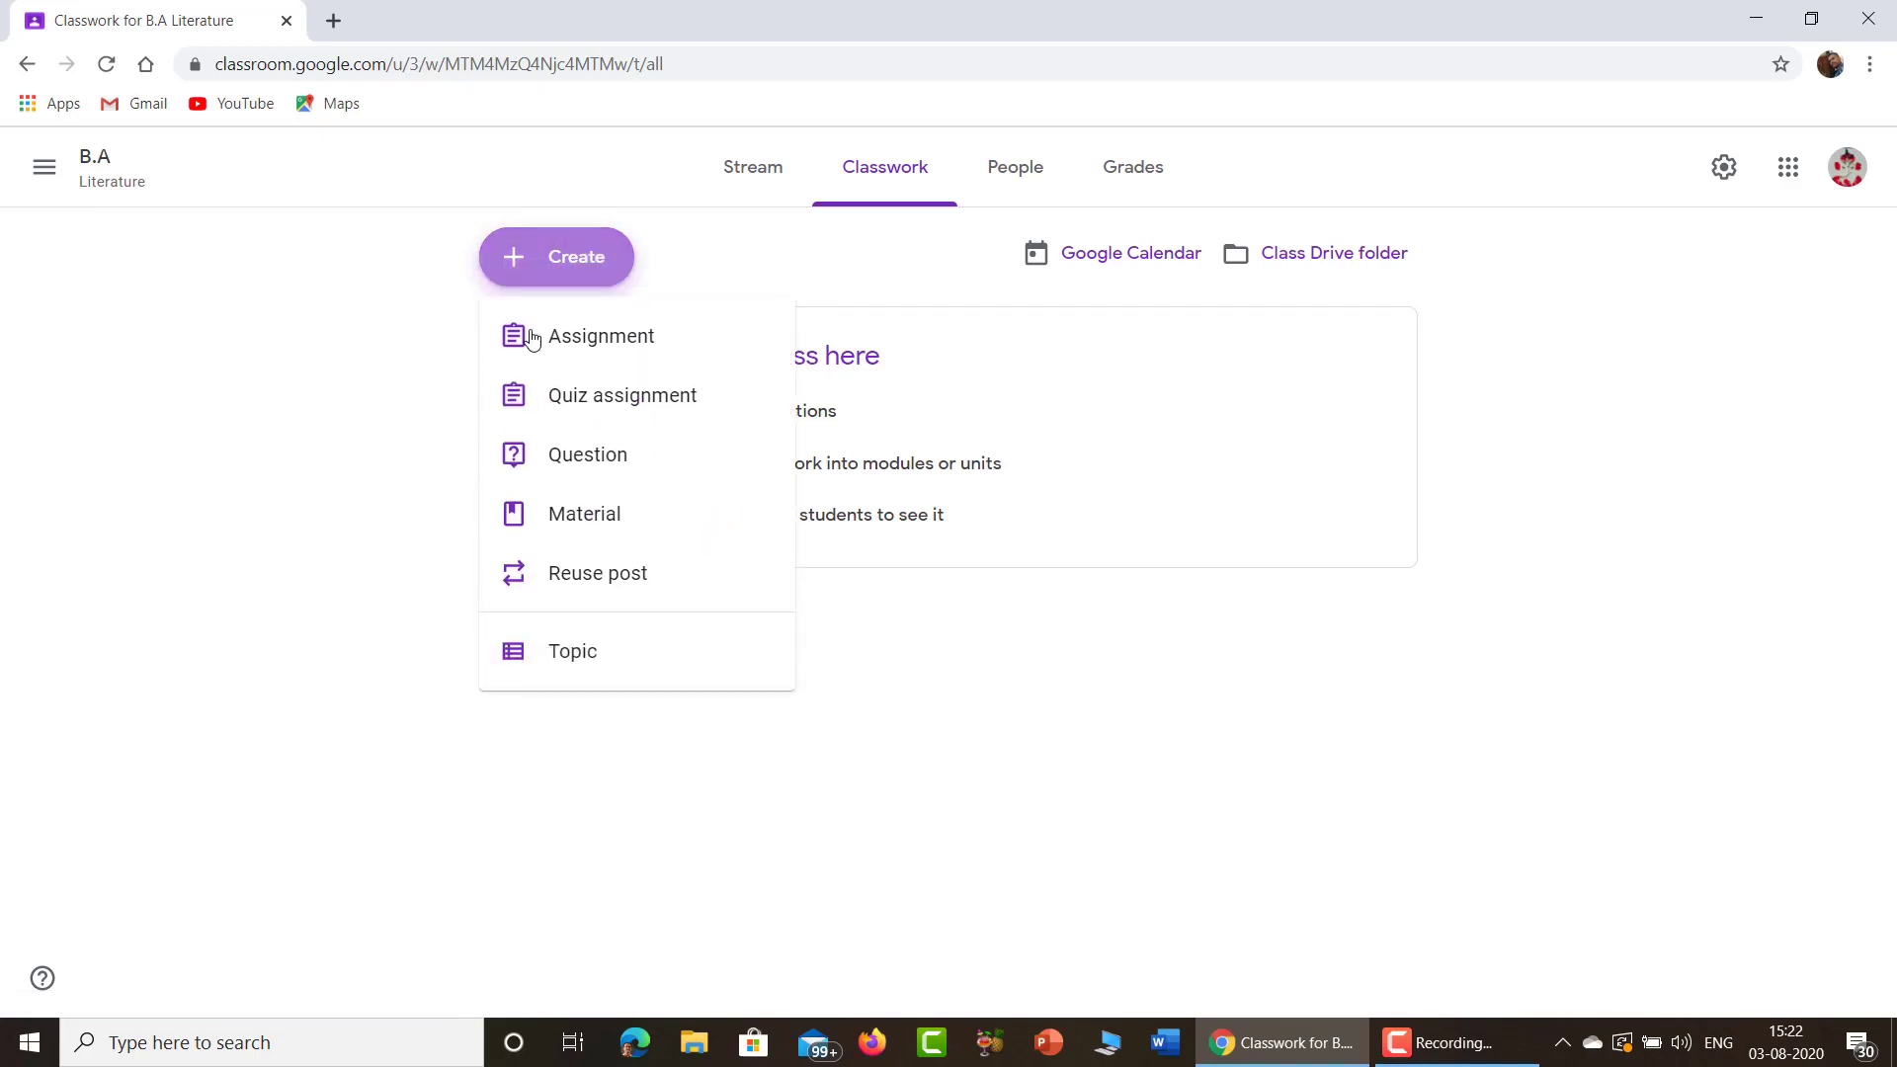
left_click(580, 671)
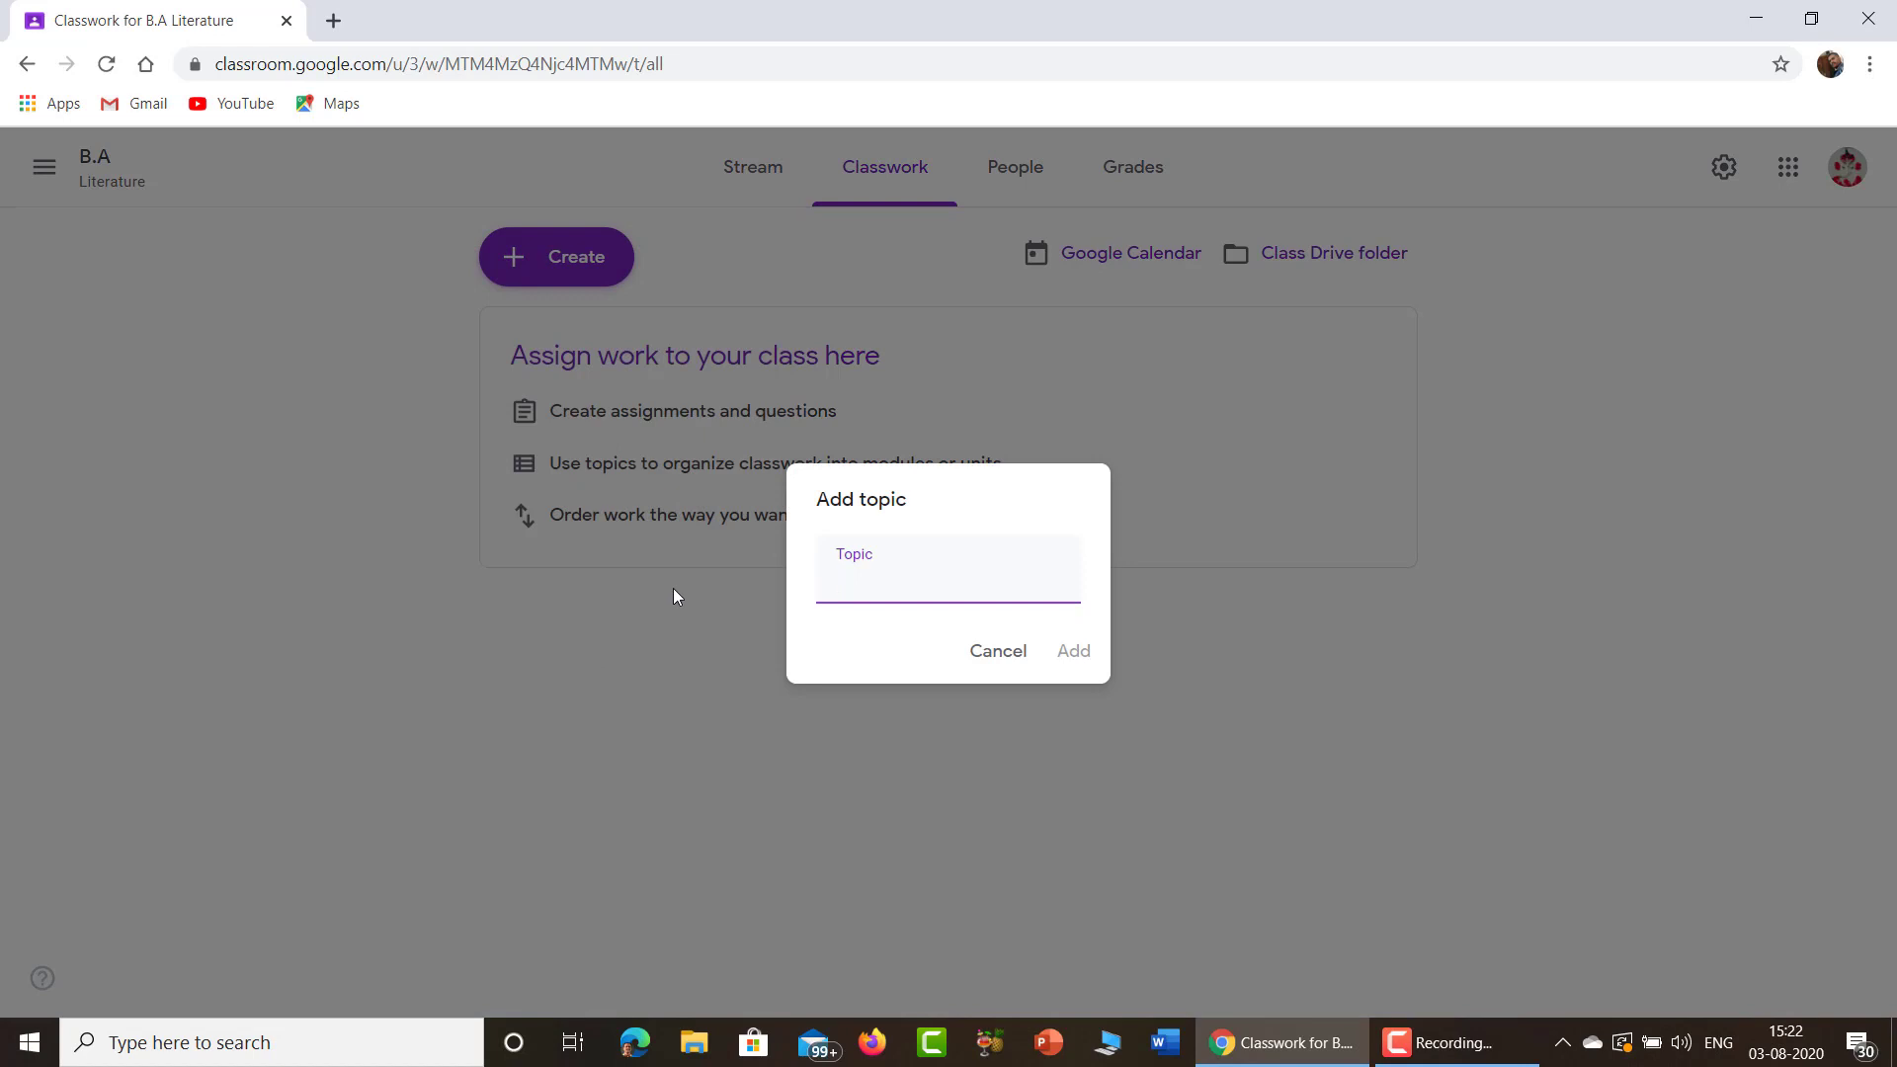
type("History of English")
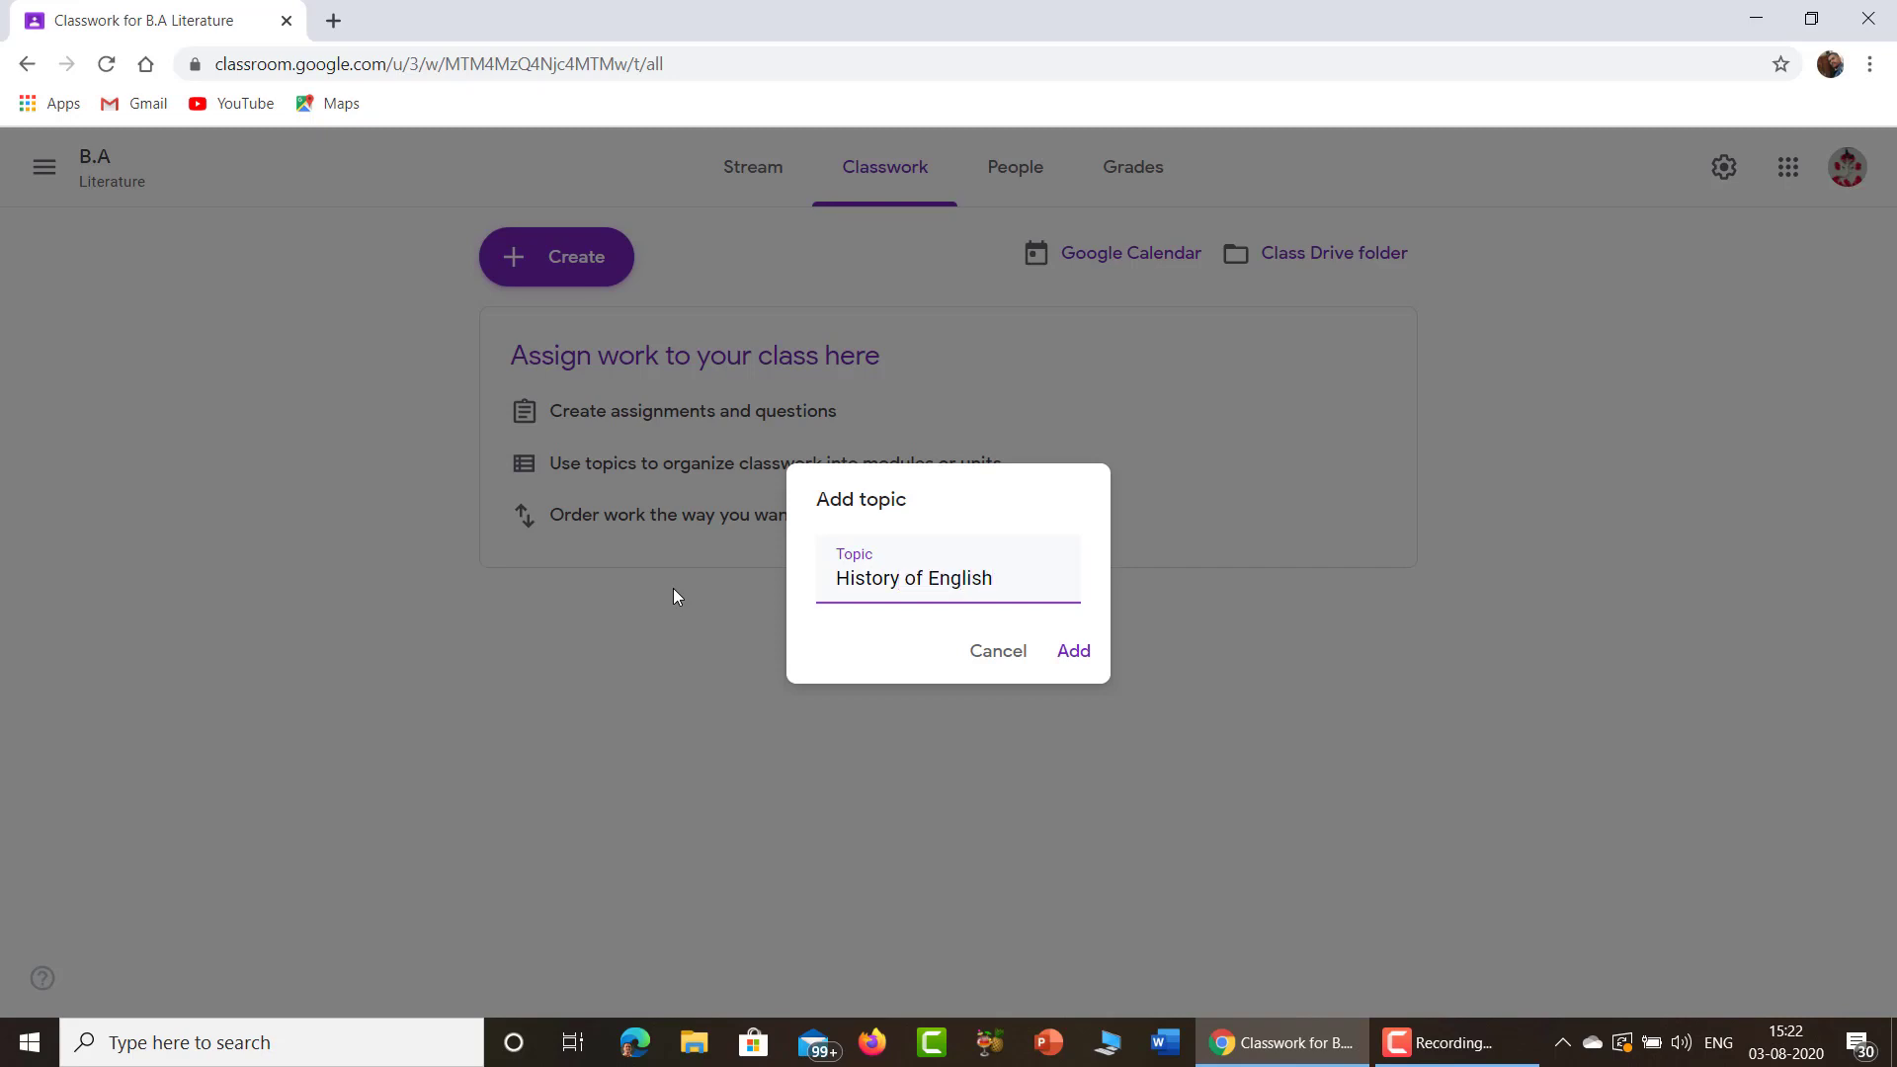
key("BackSpace")
key("BackSpace")
key("BackSpace")
key("BackSpace")
key("BackSpace")
key("BackSpace")
key("BackSpace")
key("BackSpace")
key("BackSpace")
key("BackSpace")
key("BackSpace")
key("BackSpace")
key("BackSpace")
key("BackSpace")
key("BackSpace")
key("BackSpace")
key("BackSpace")
key("BackSpace")
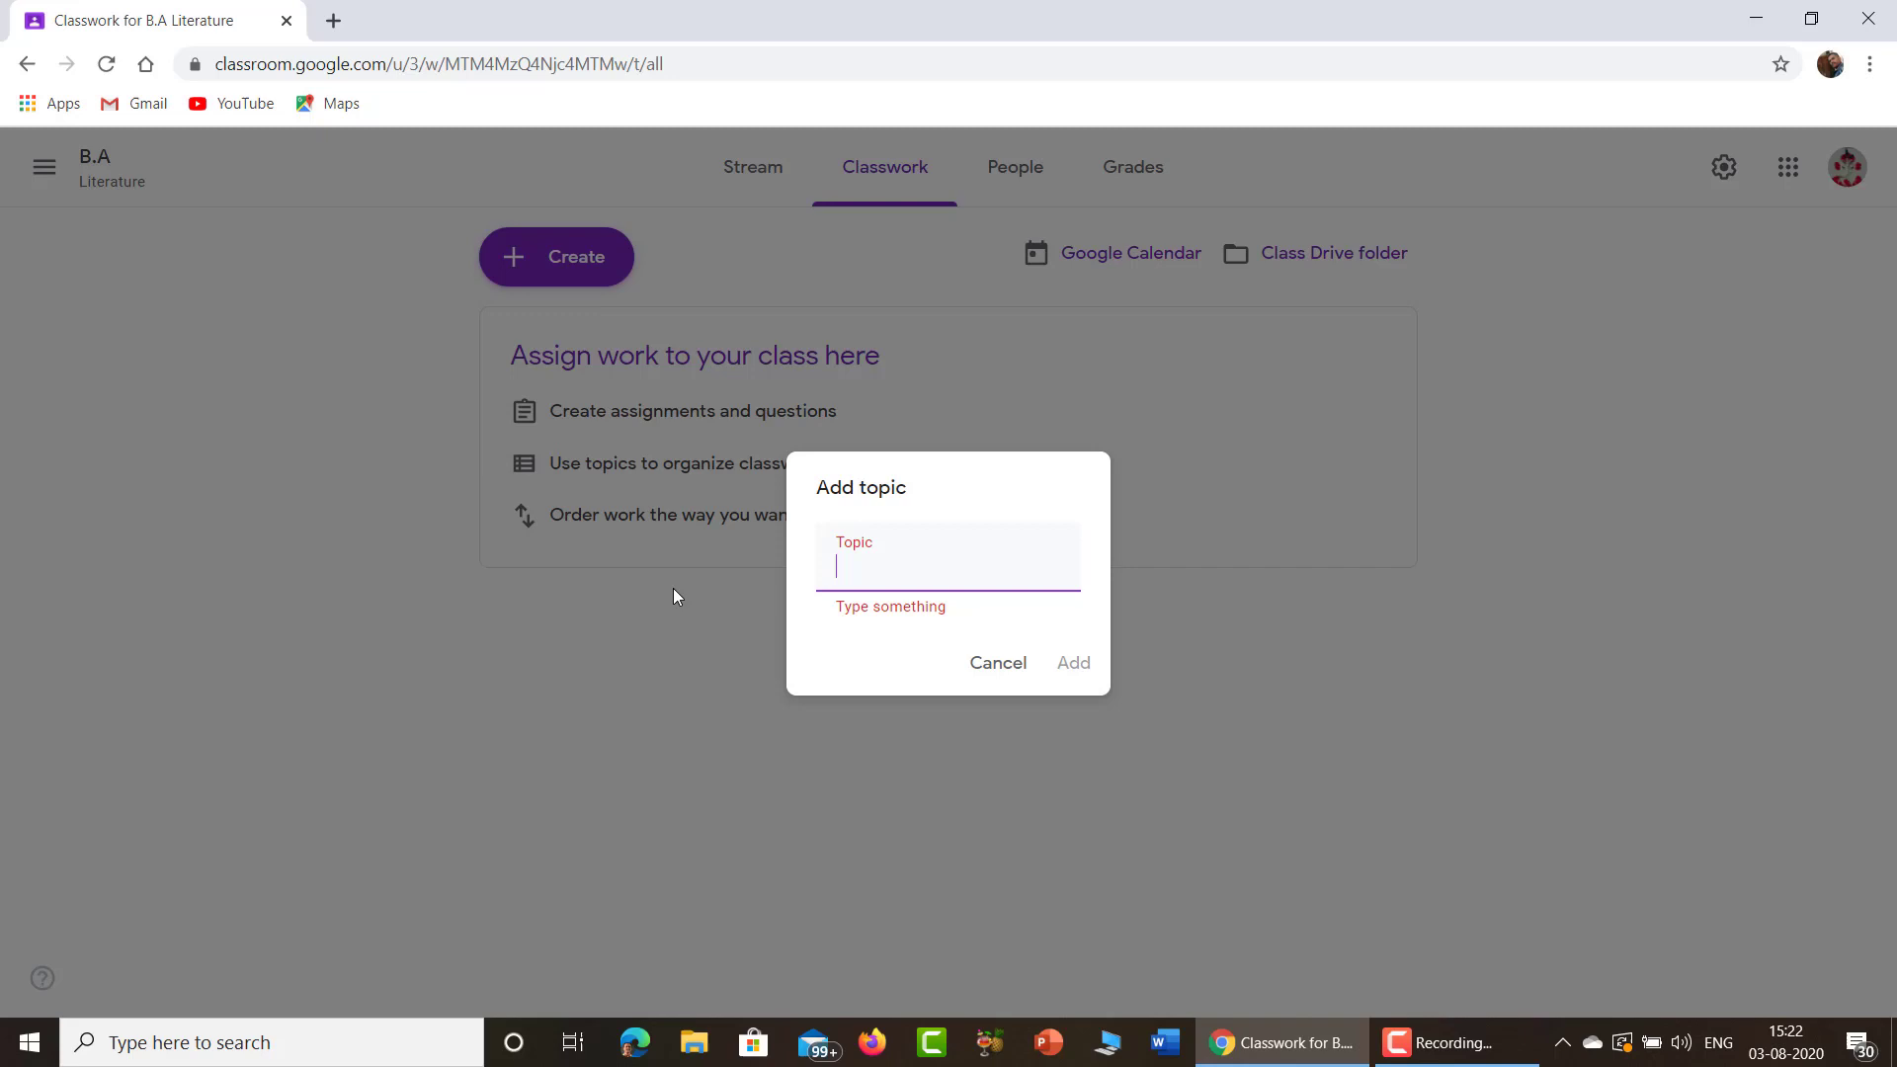
type("Gramma")
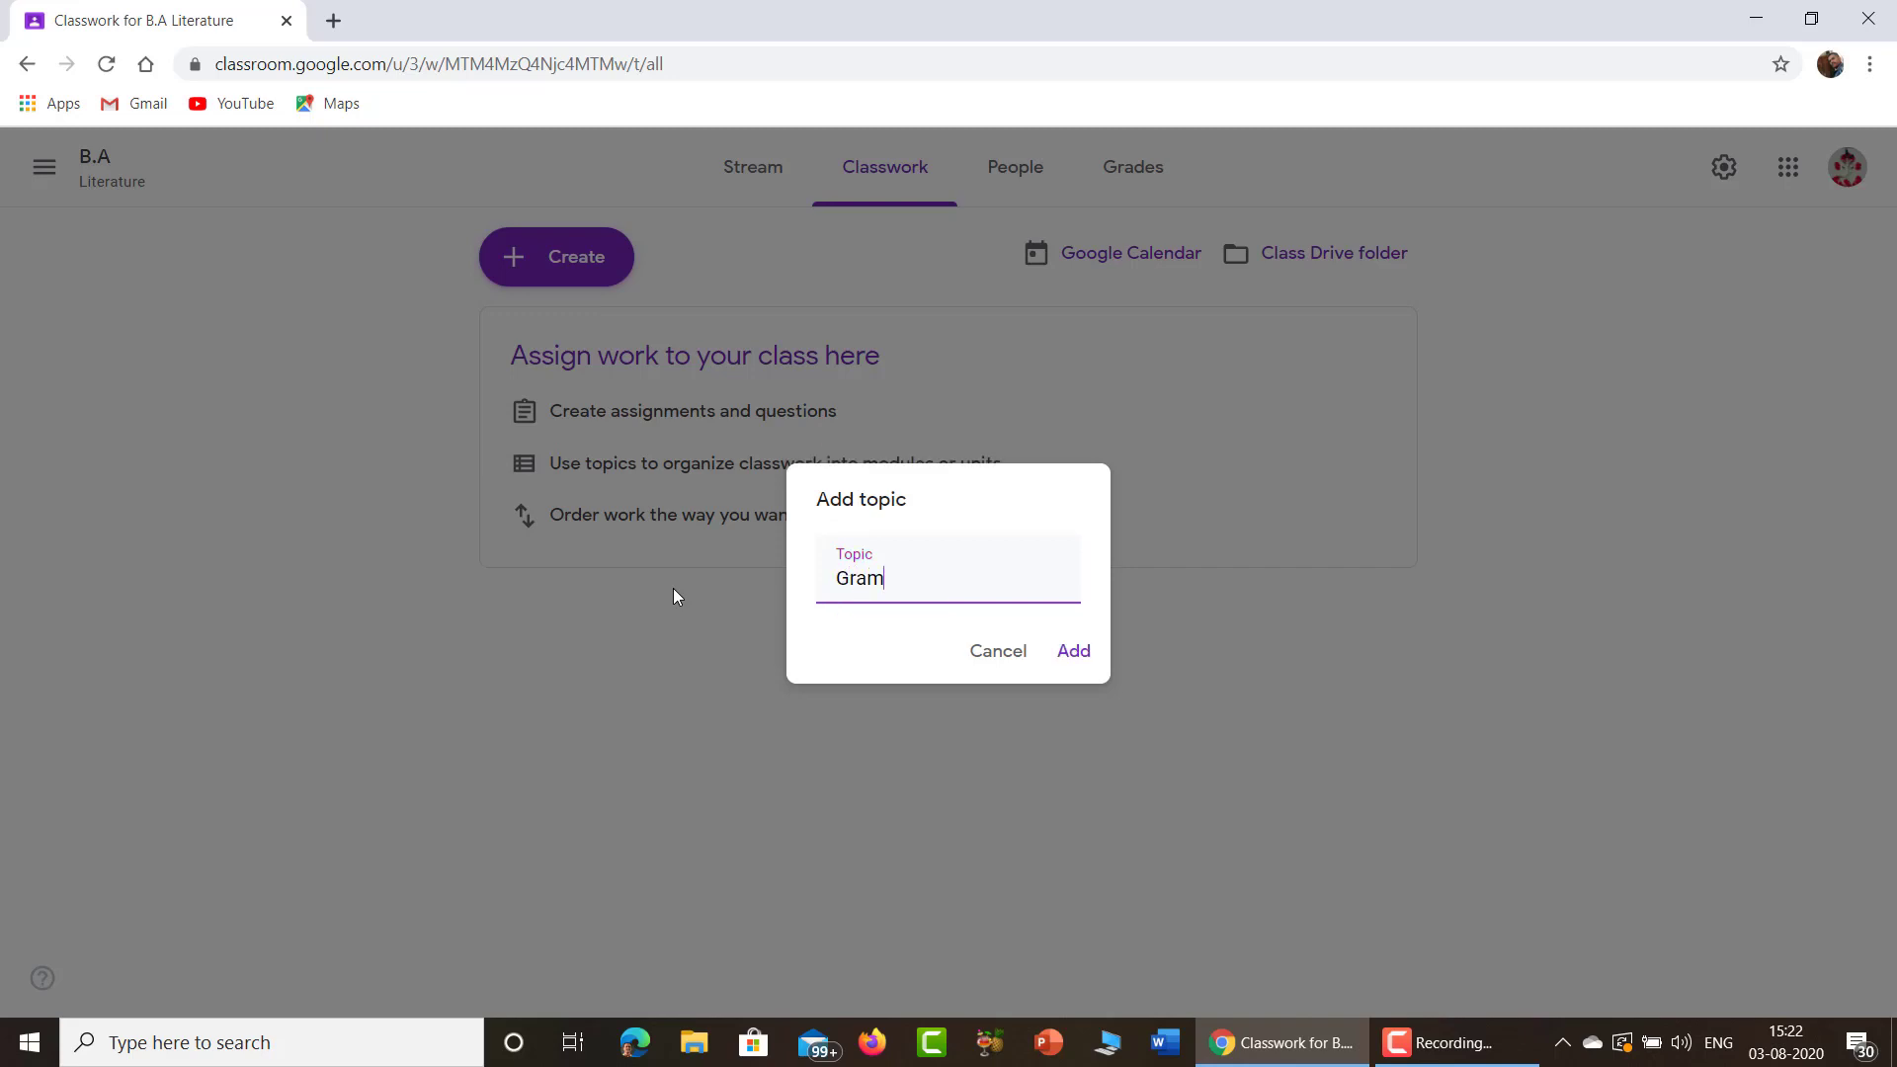
type("r")
left_click(1075, 652)
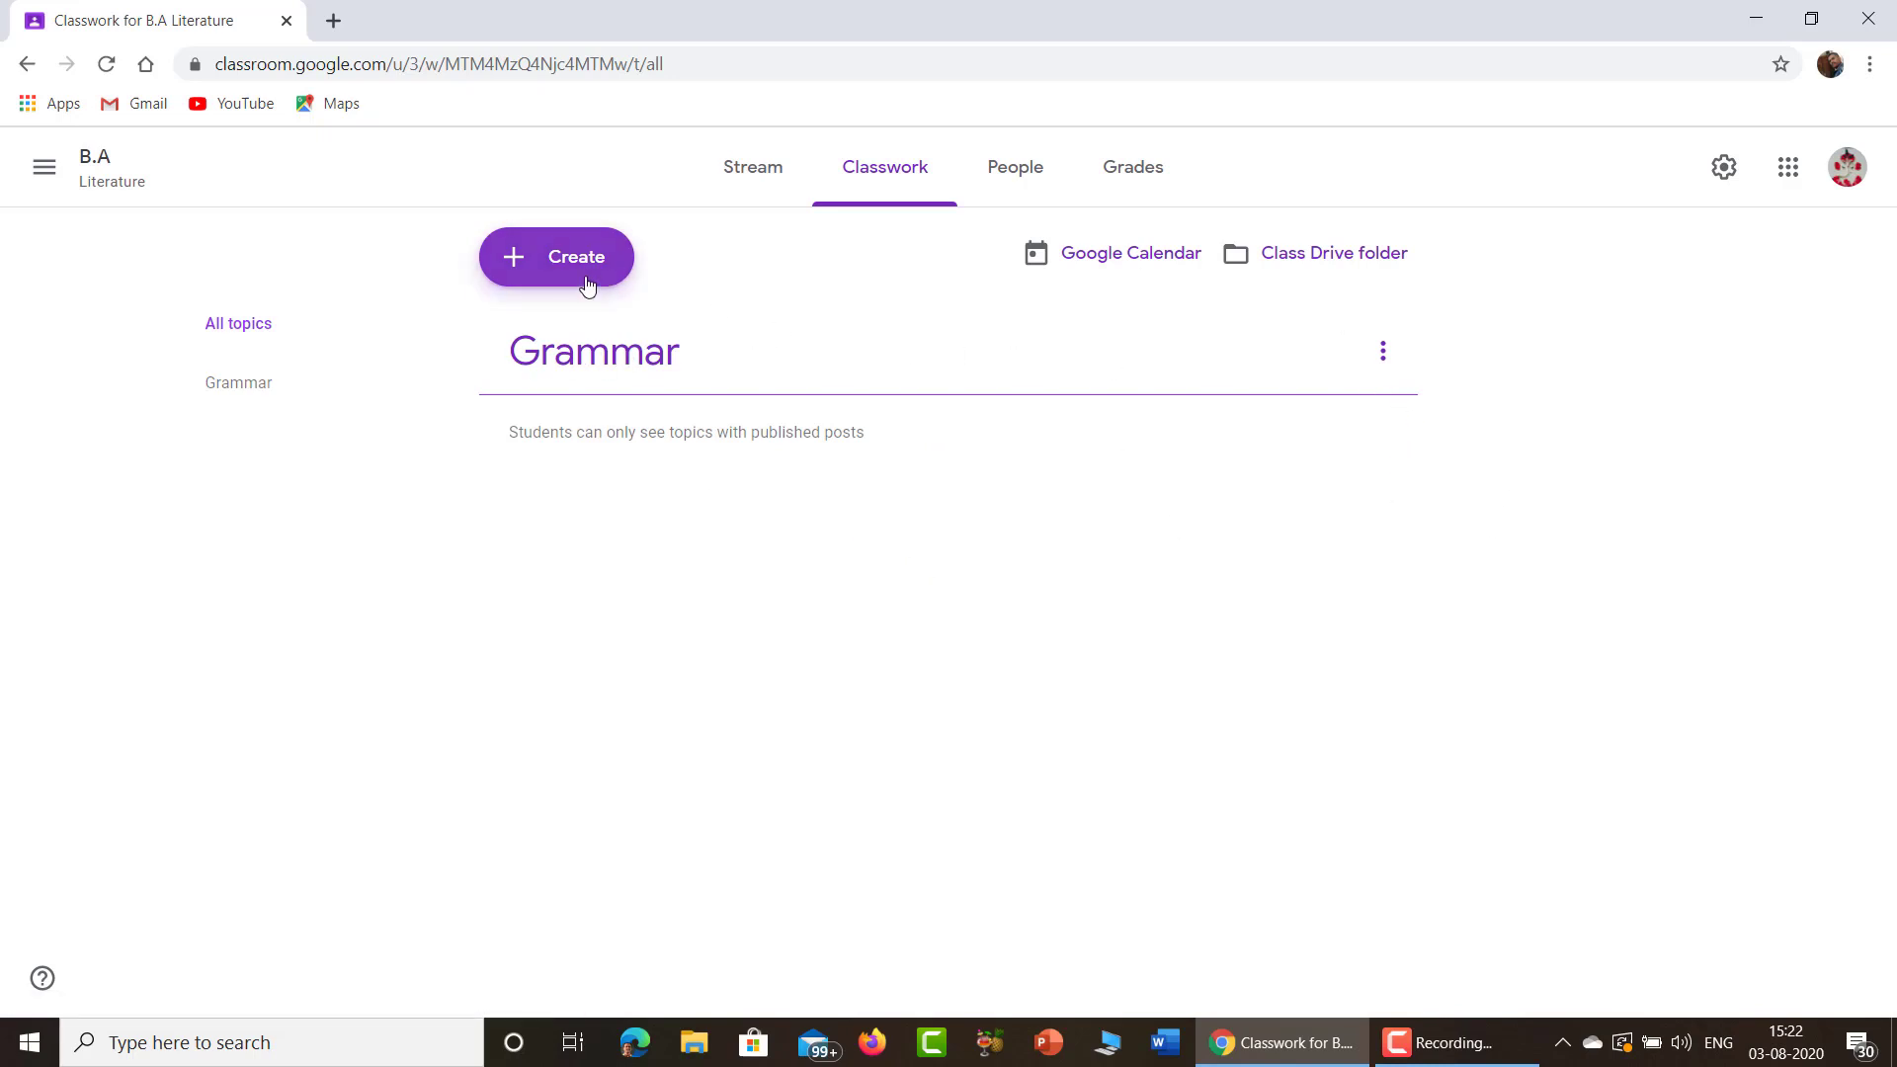
- Start a blank Material post, dismiss its tip, and minimize Chrome to the desktop
left_click(544, 275)
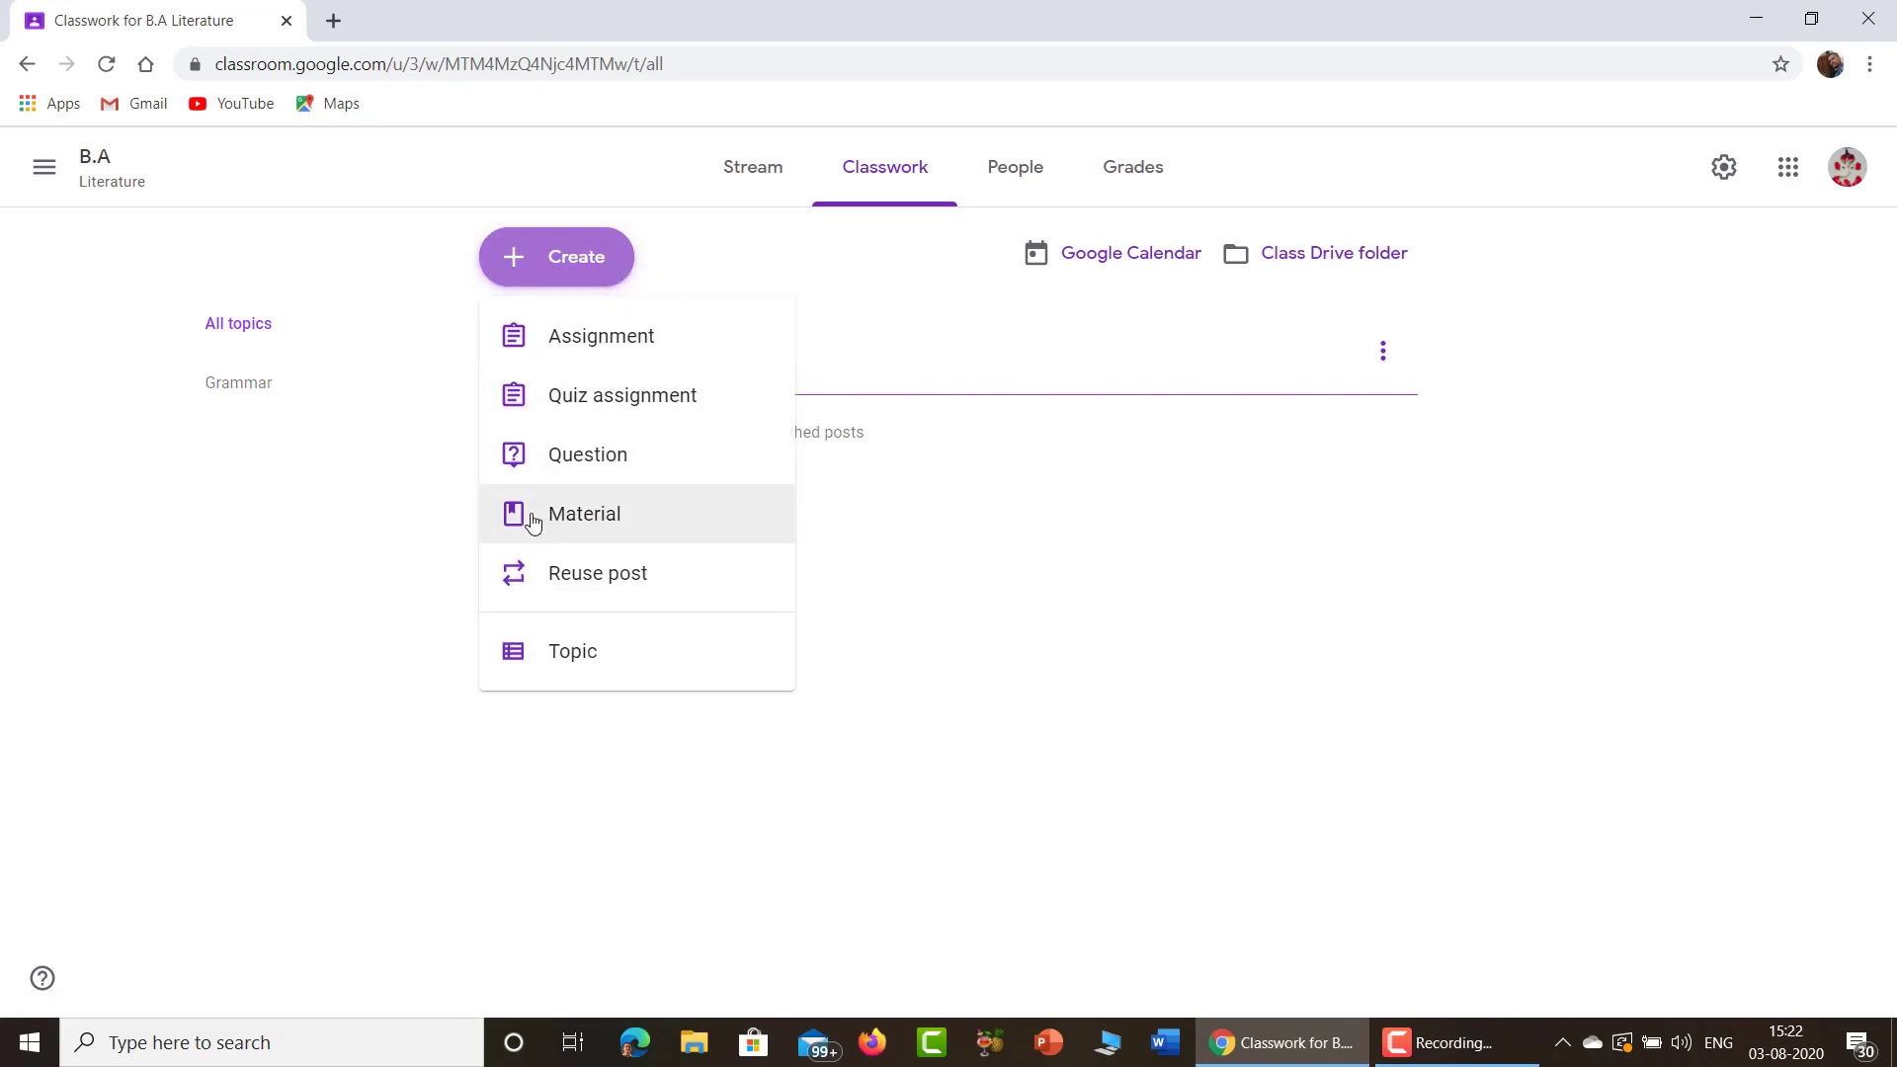
left_click(533, 520)
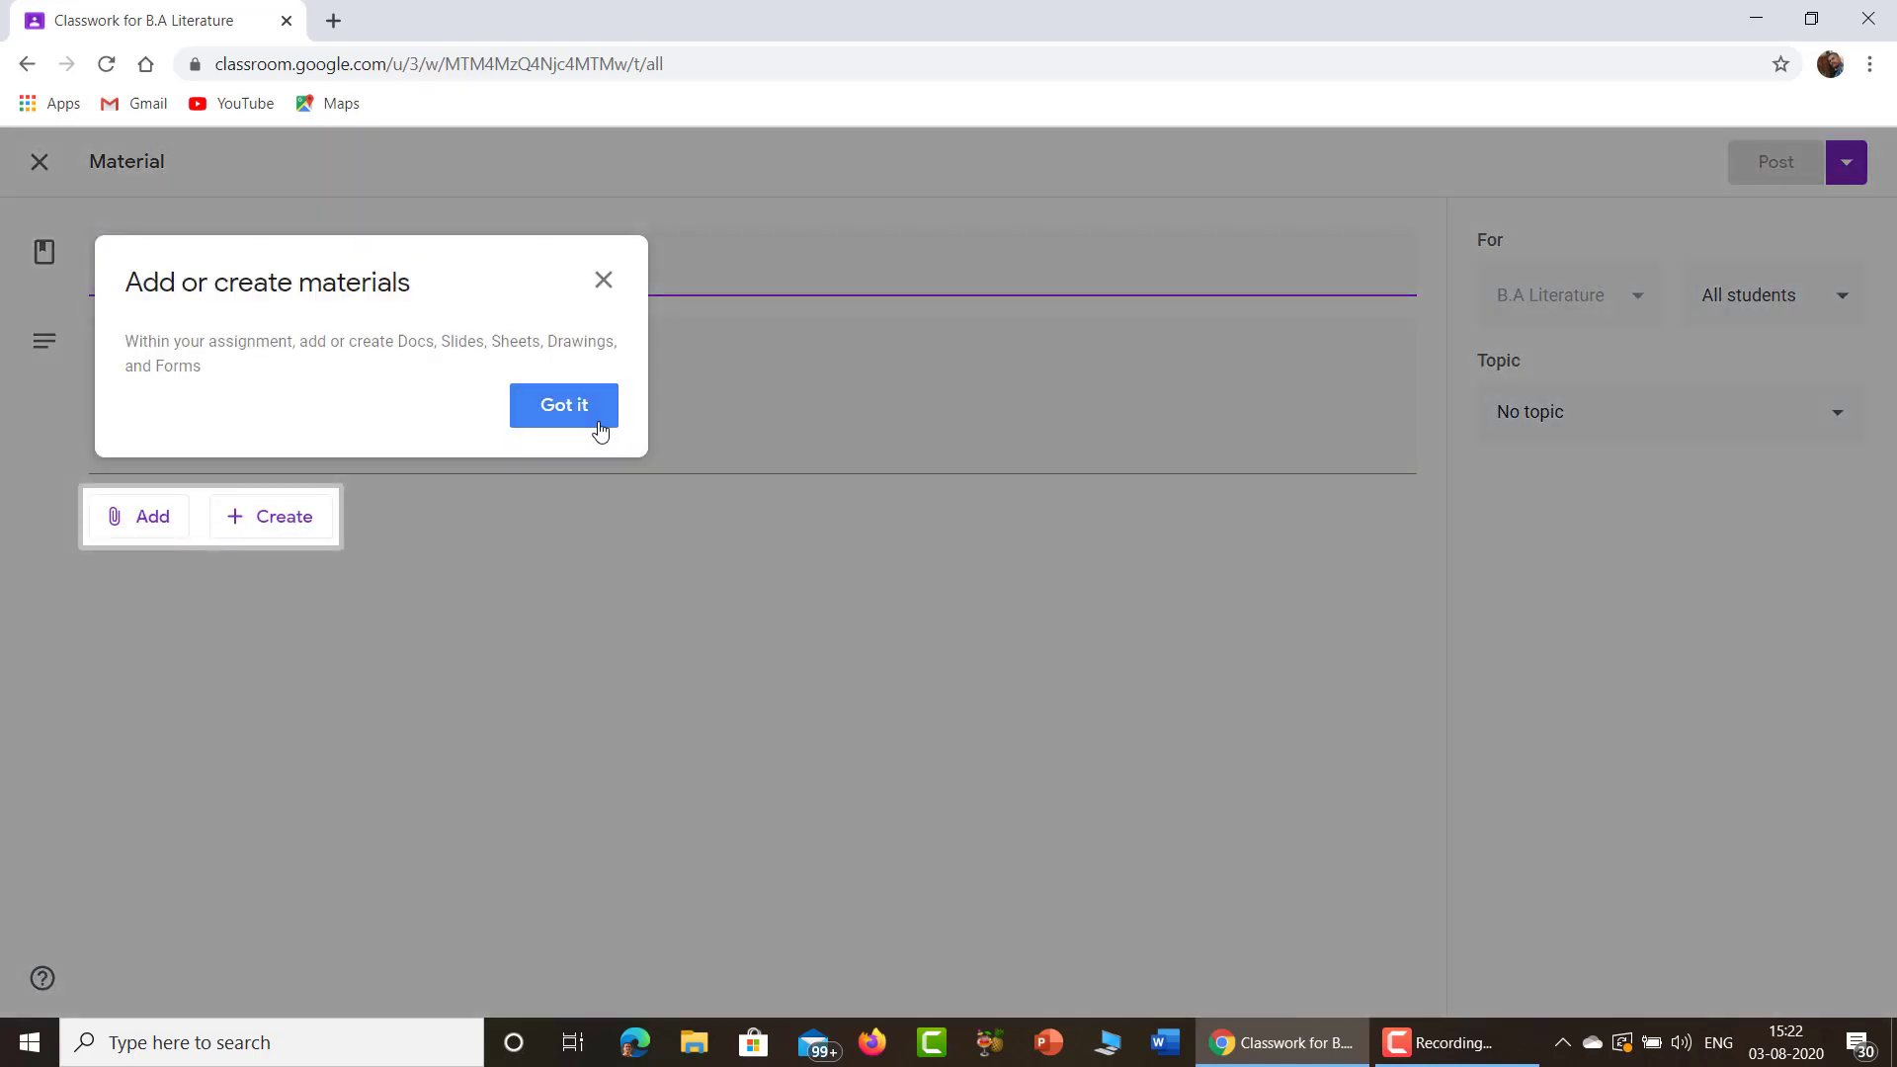
left_click(596, 421)
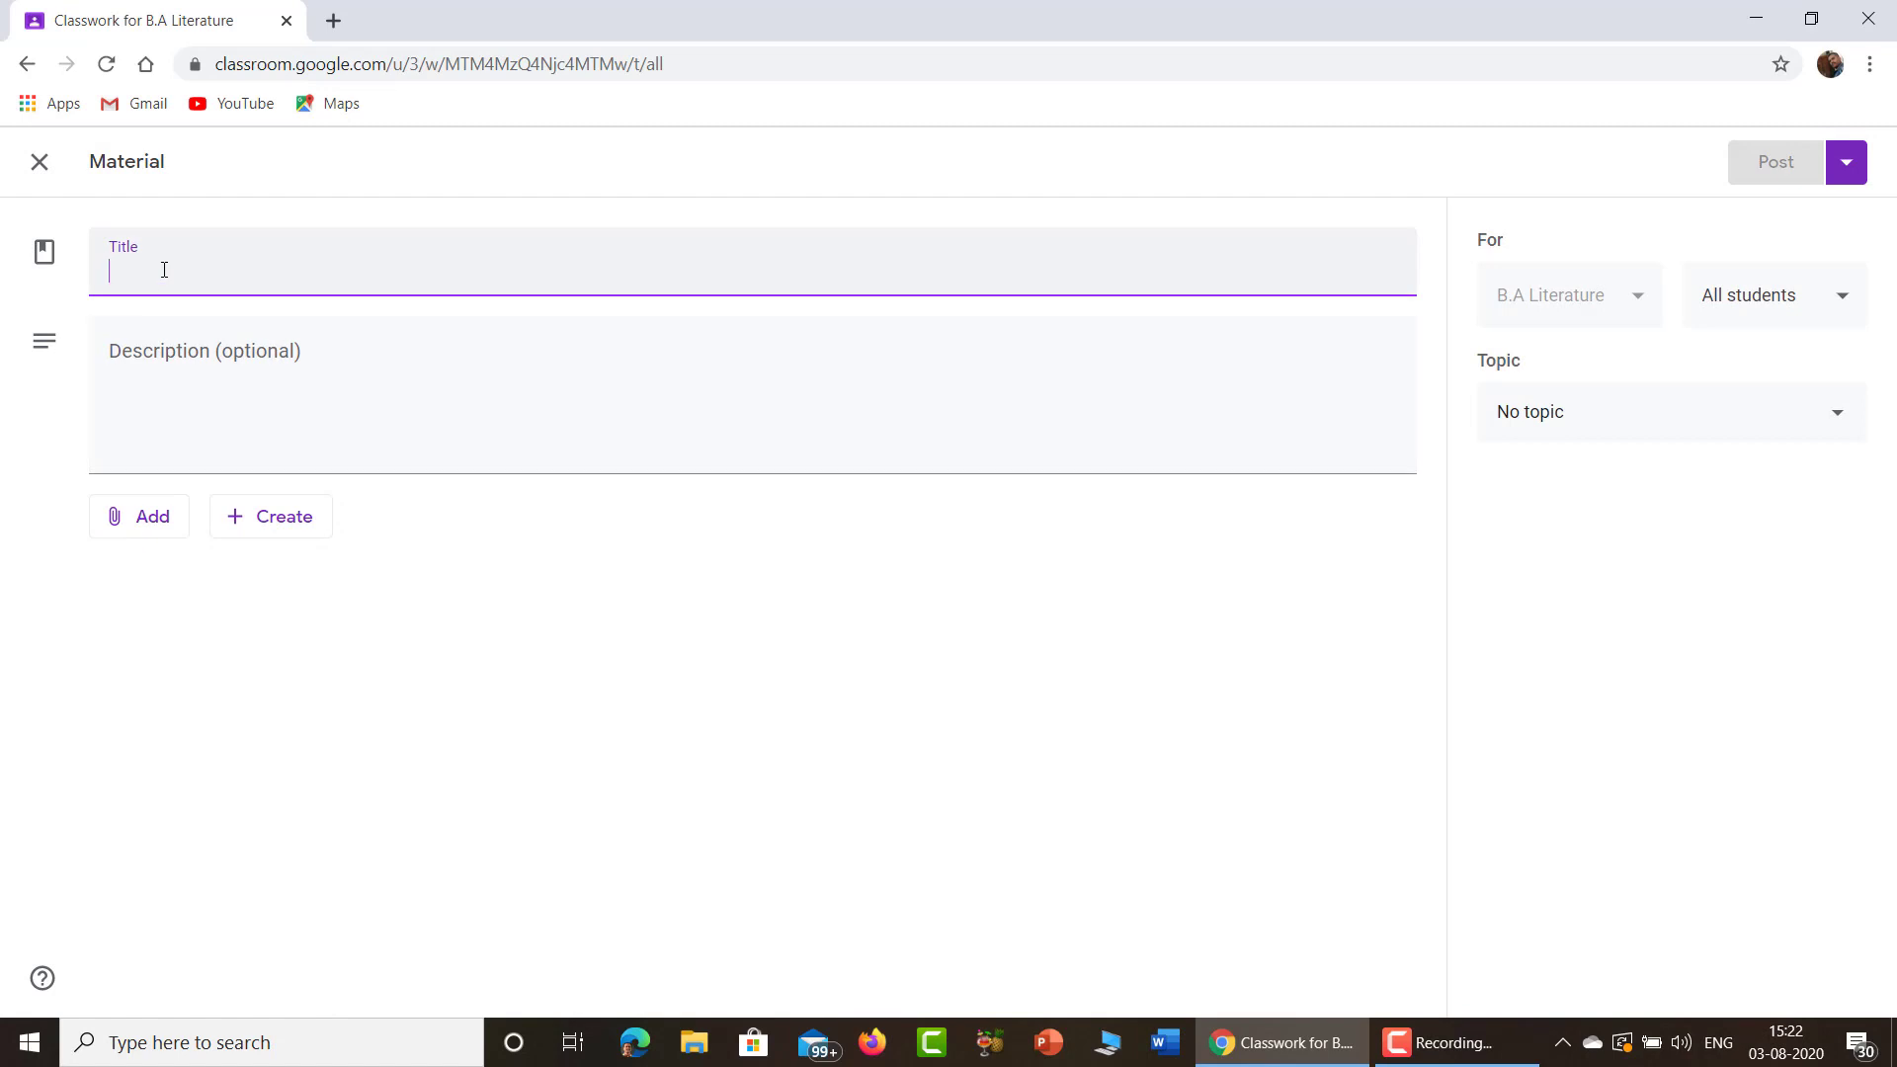
left_click(1769, 20)
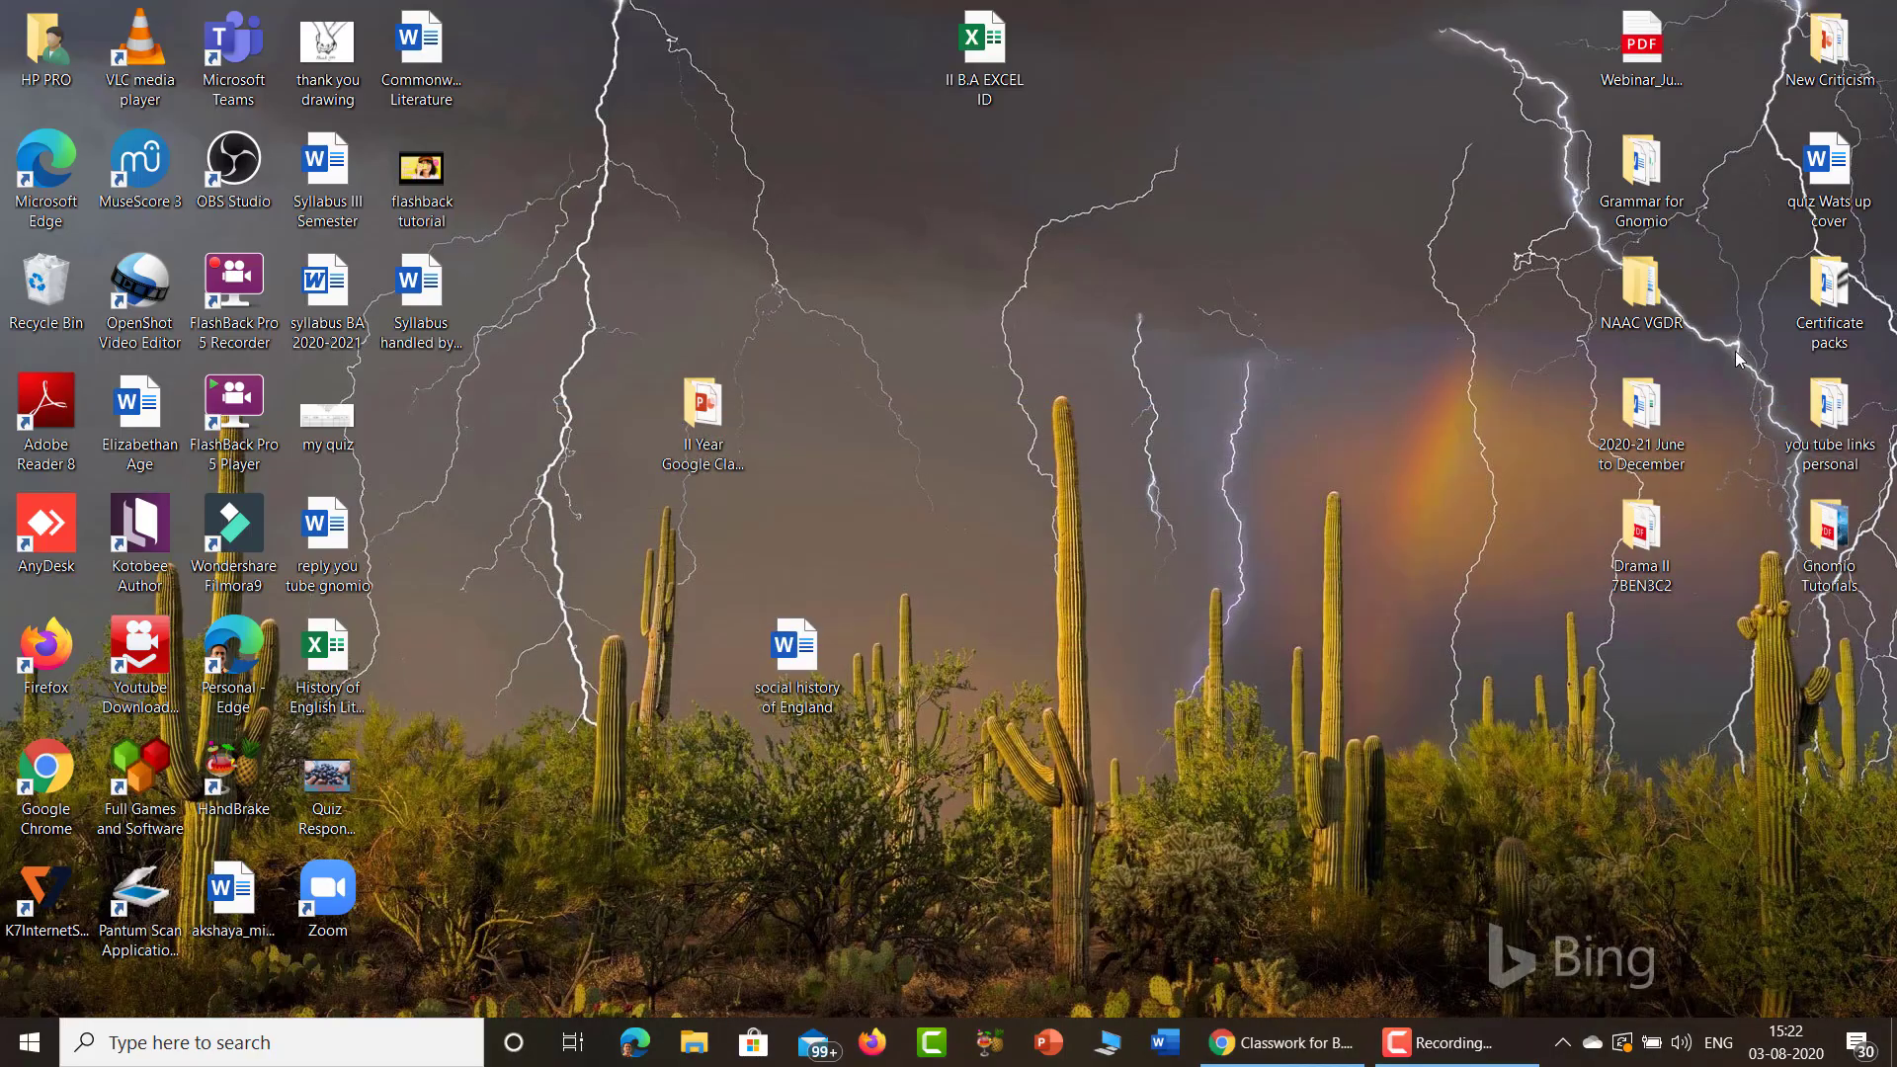
- Open the Grammar for Gnomio folder from the desktop in File Explorer
left_click(1640, 146)
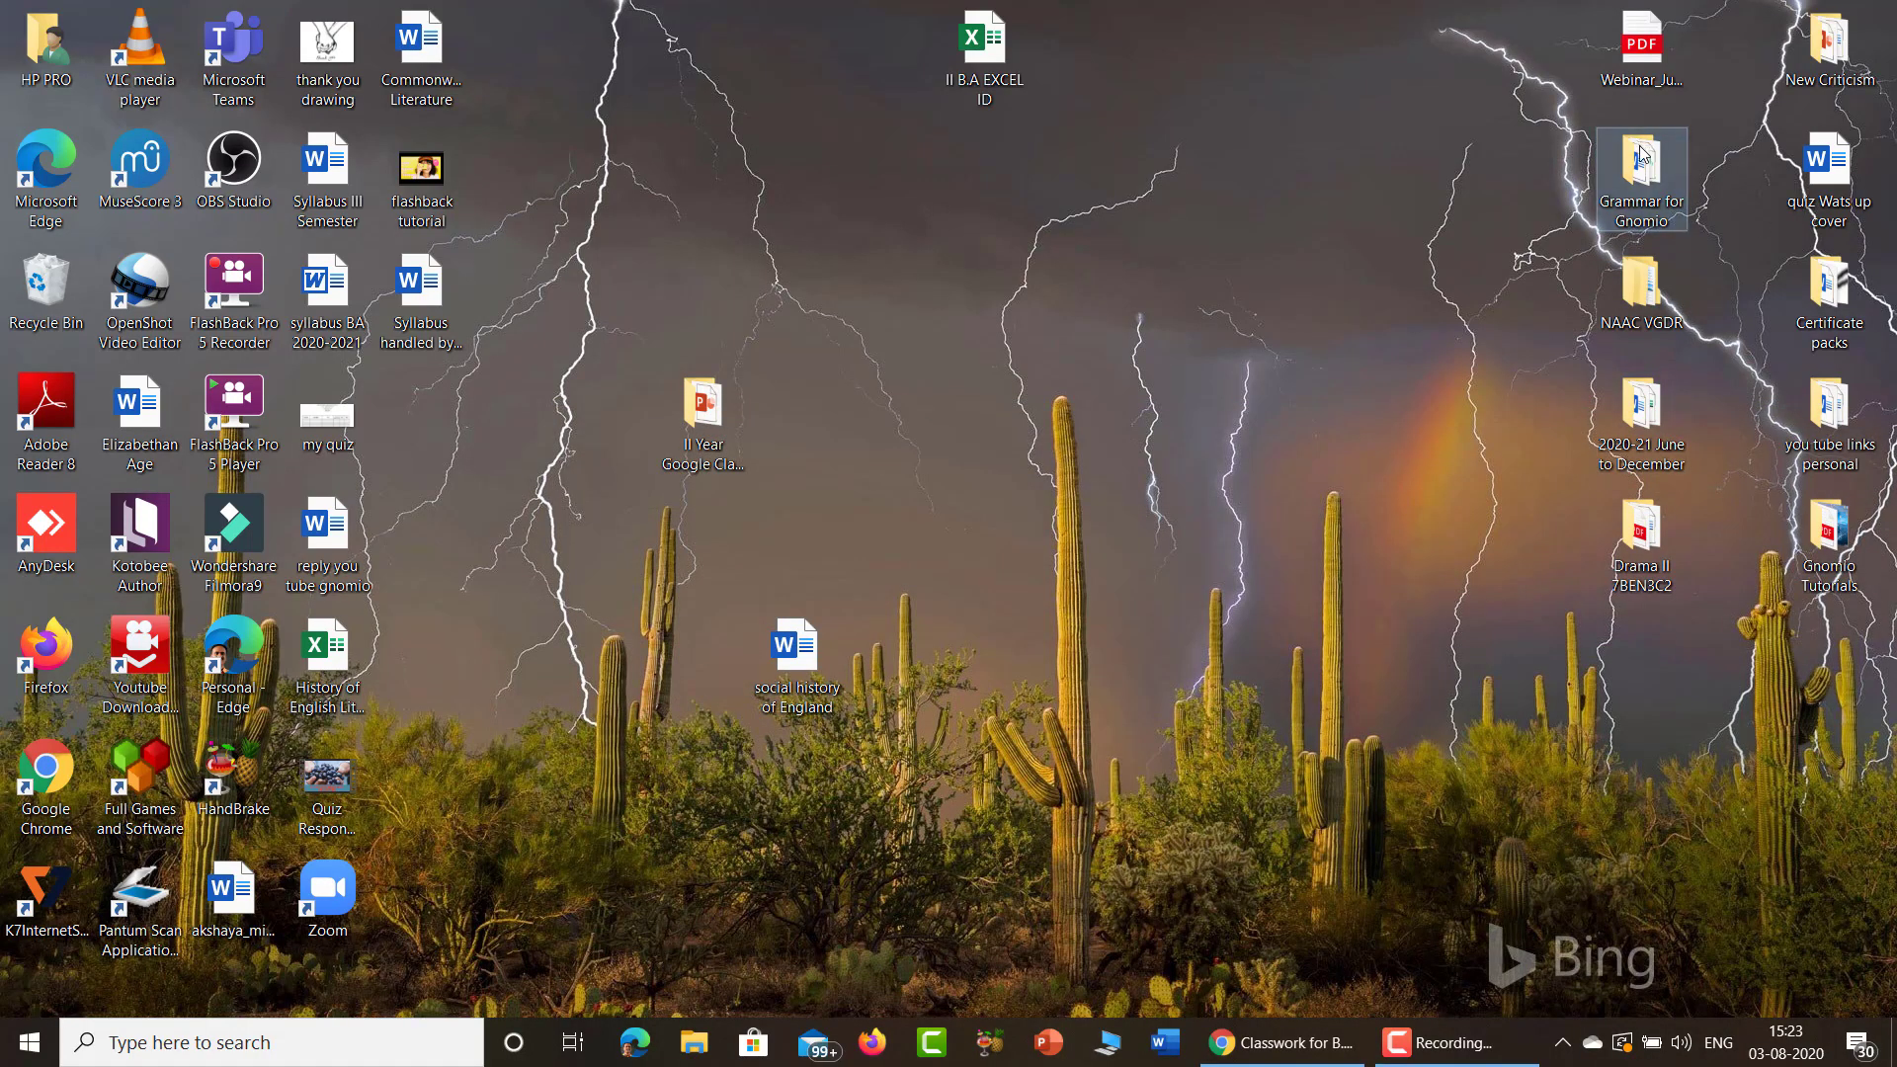
double_click(1640, 153)
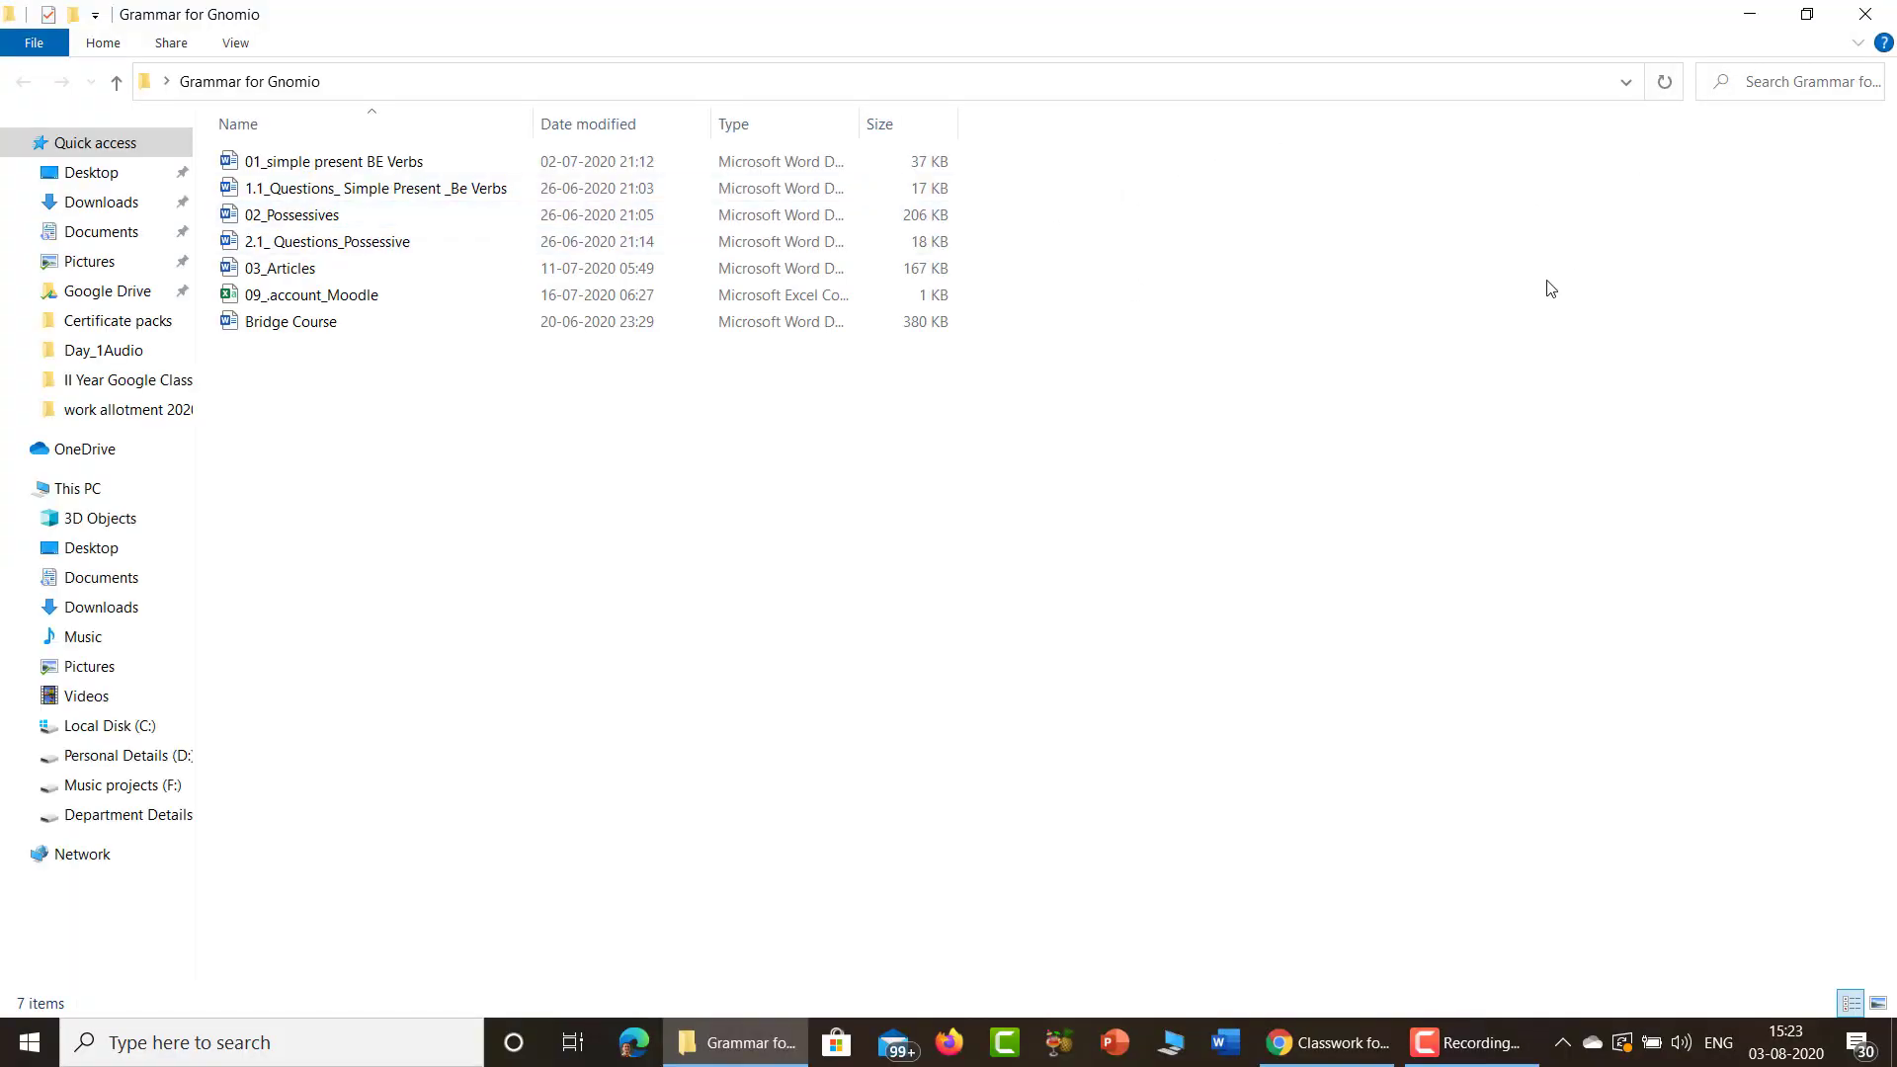
key("2")
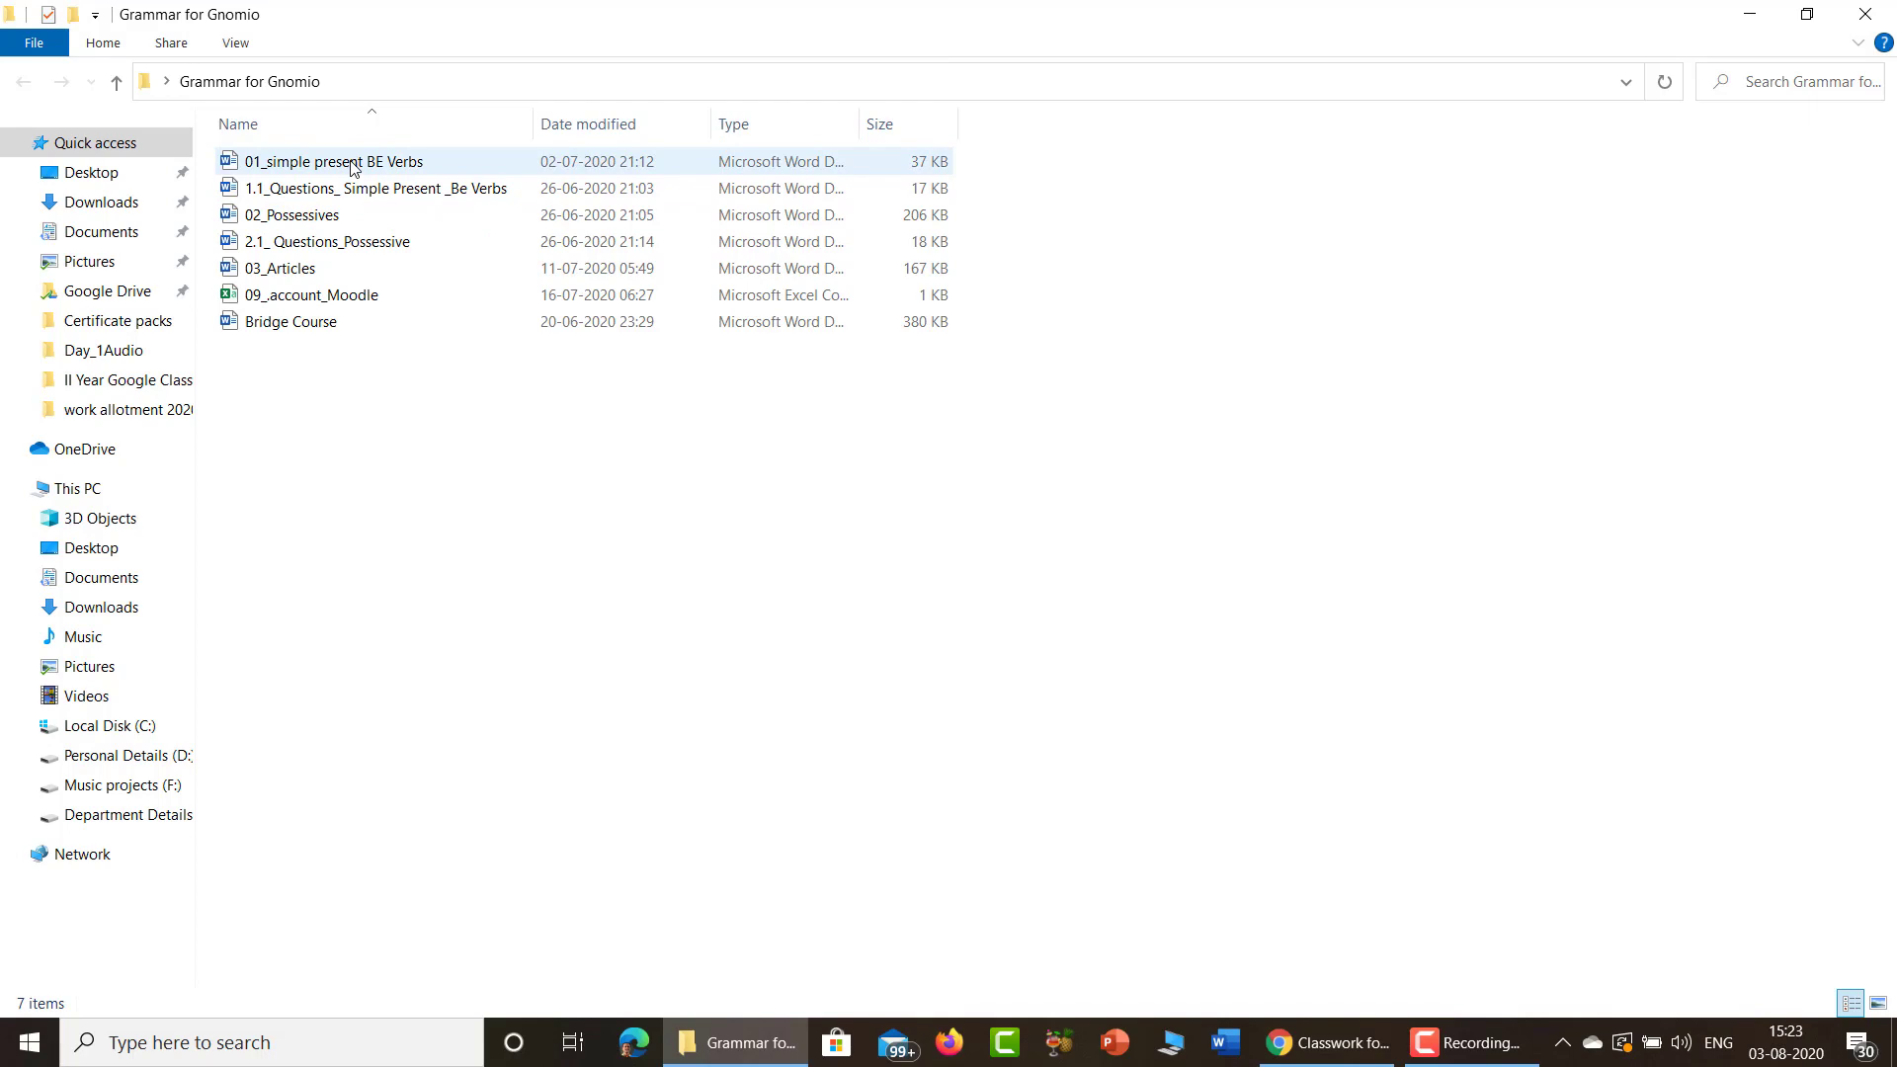
left_click(1768, 12)
left_click(1329, 1045)
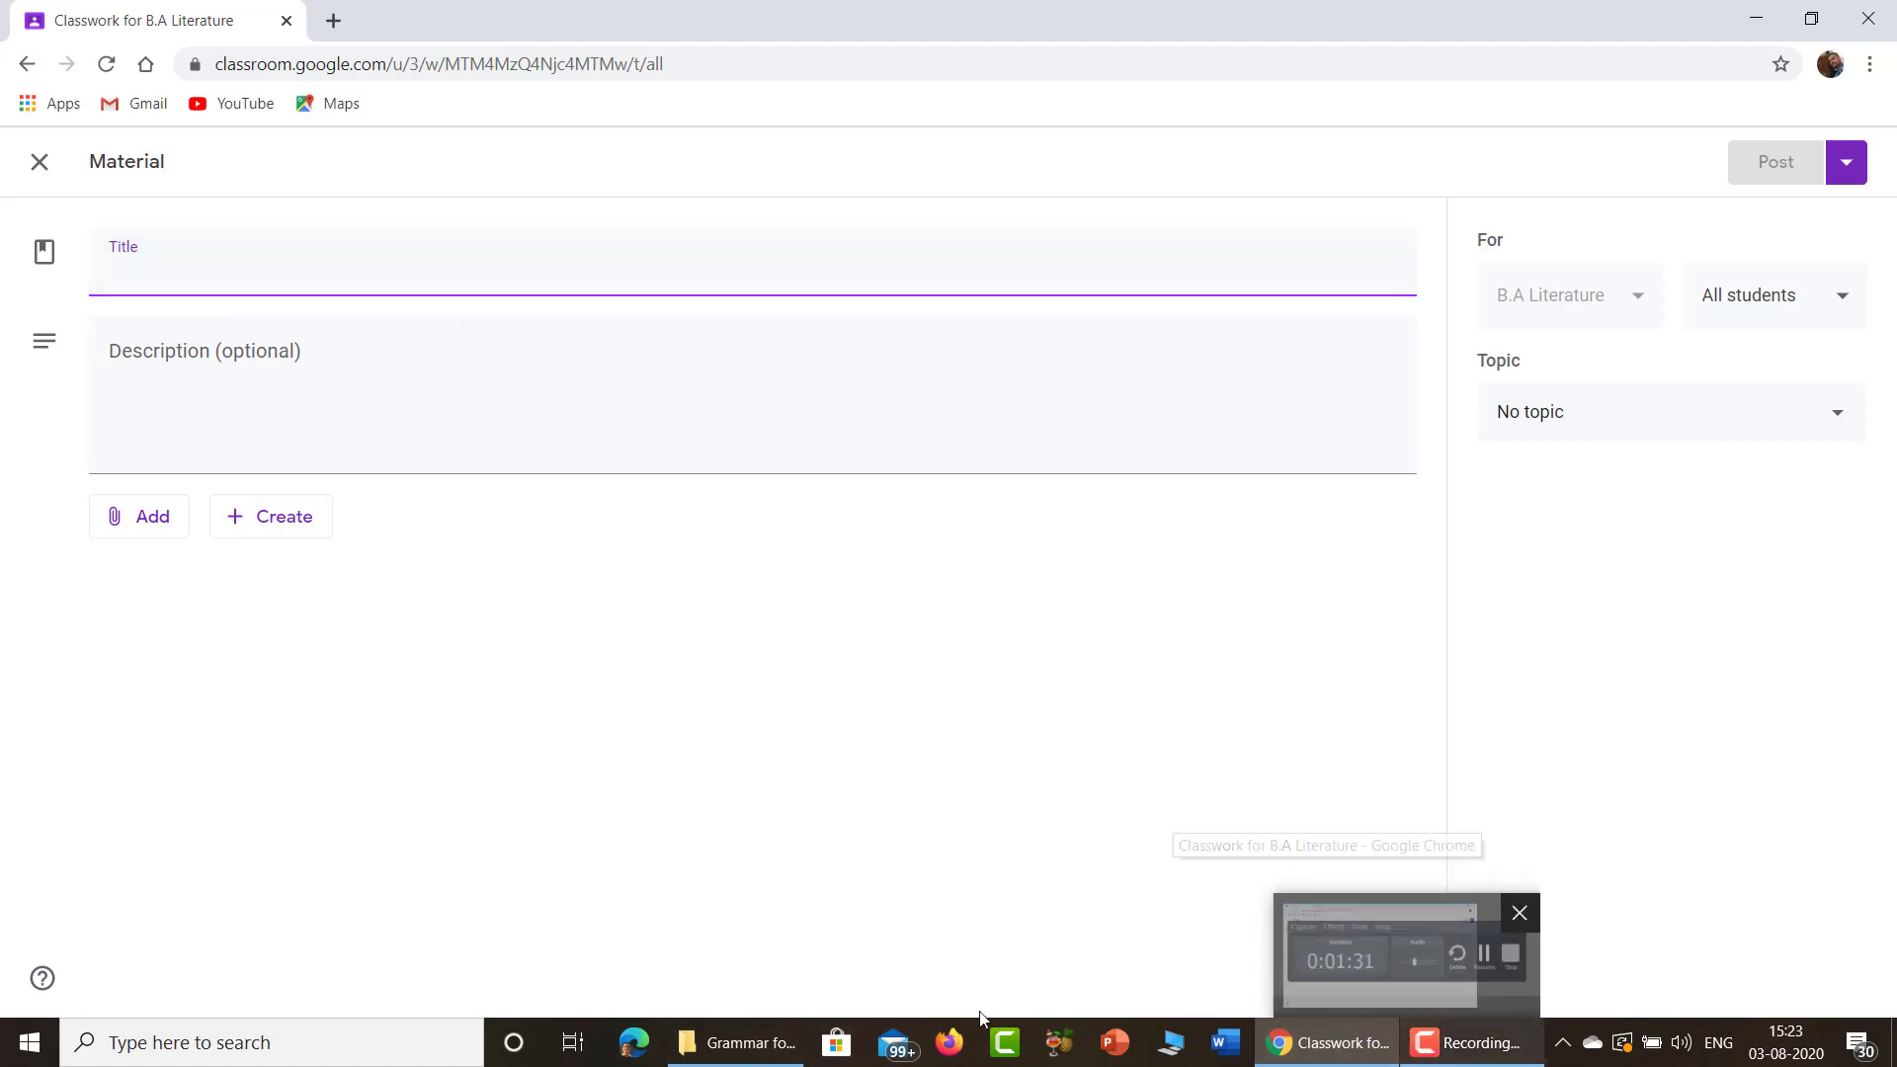
left_click(710, 1062)
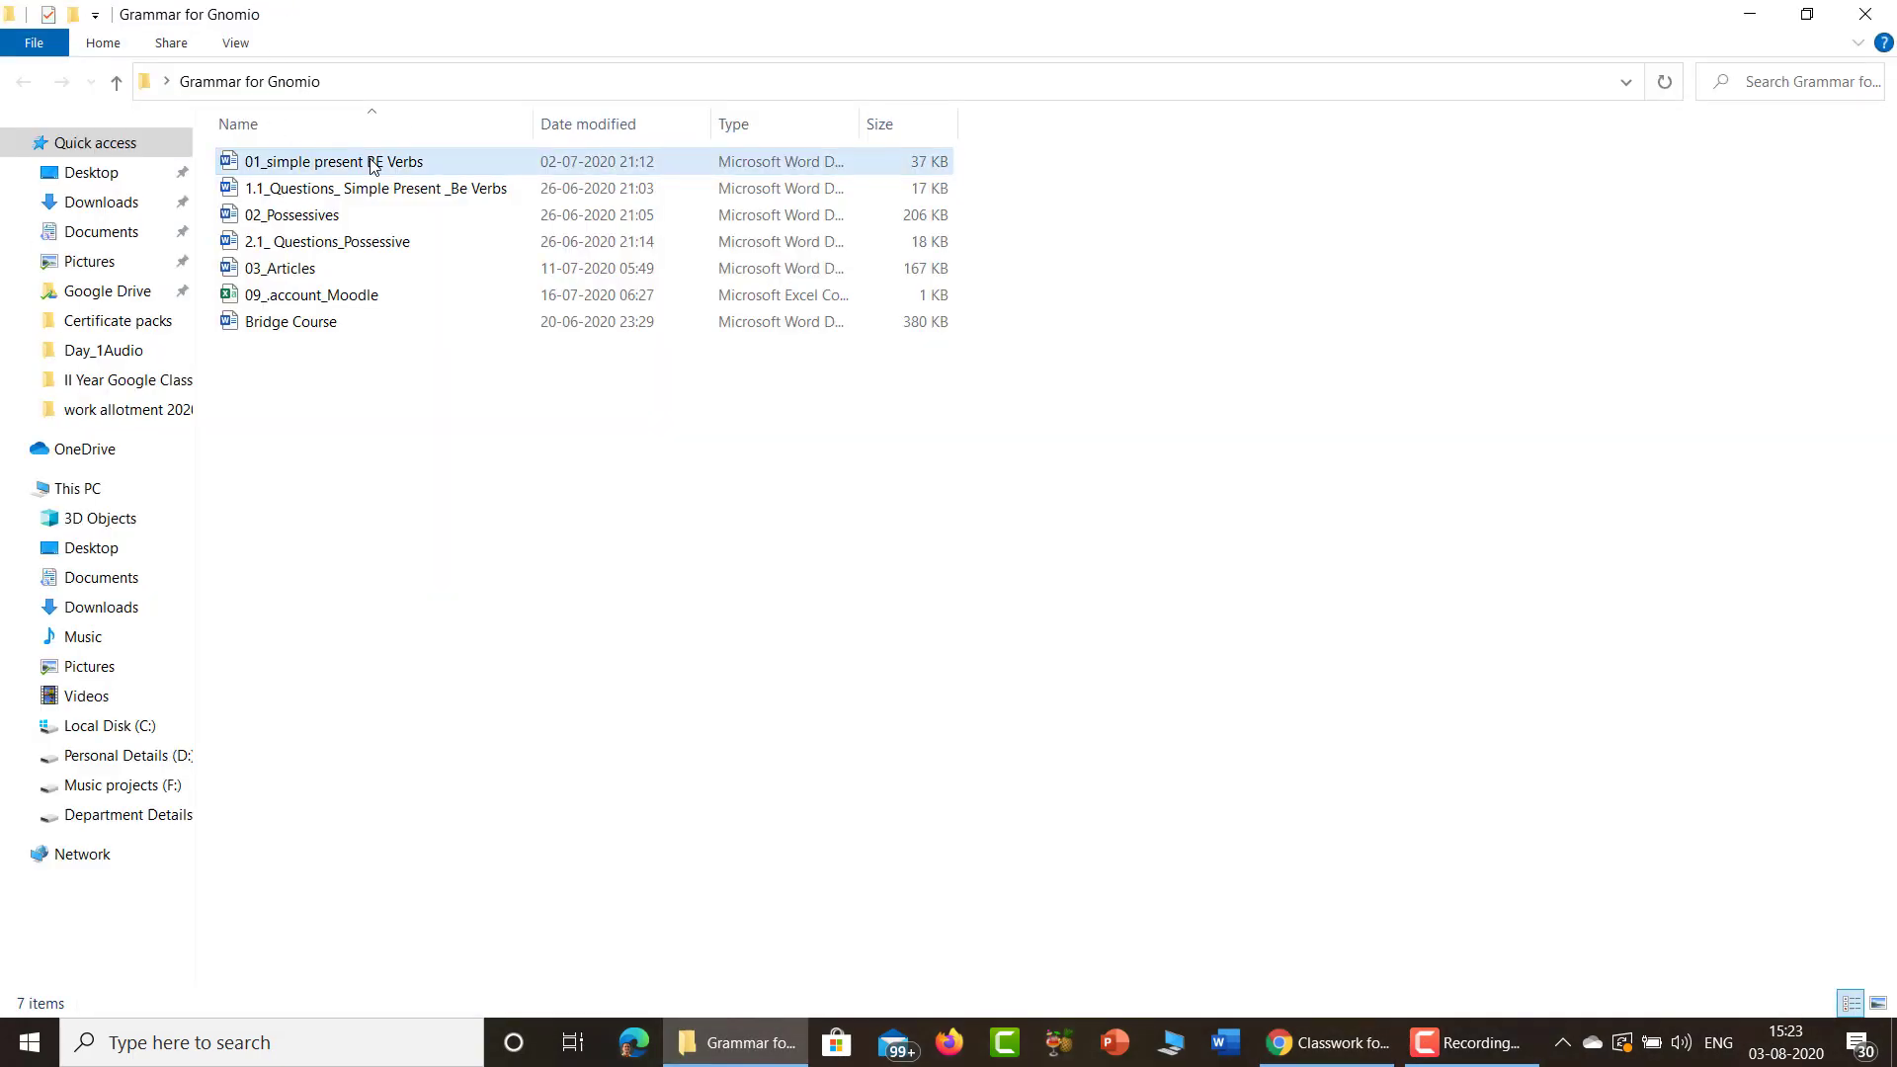
- Copy the file name '01_simple present BE Verbs' via Rename, leaving it unchanged
left_click(377, 167)
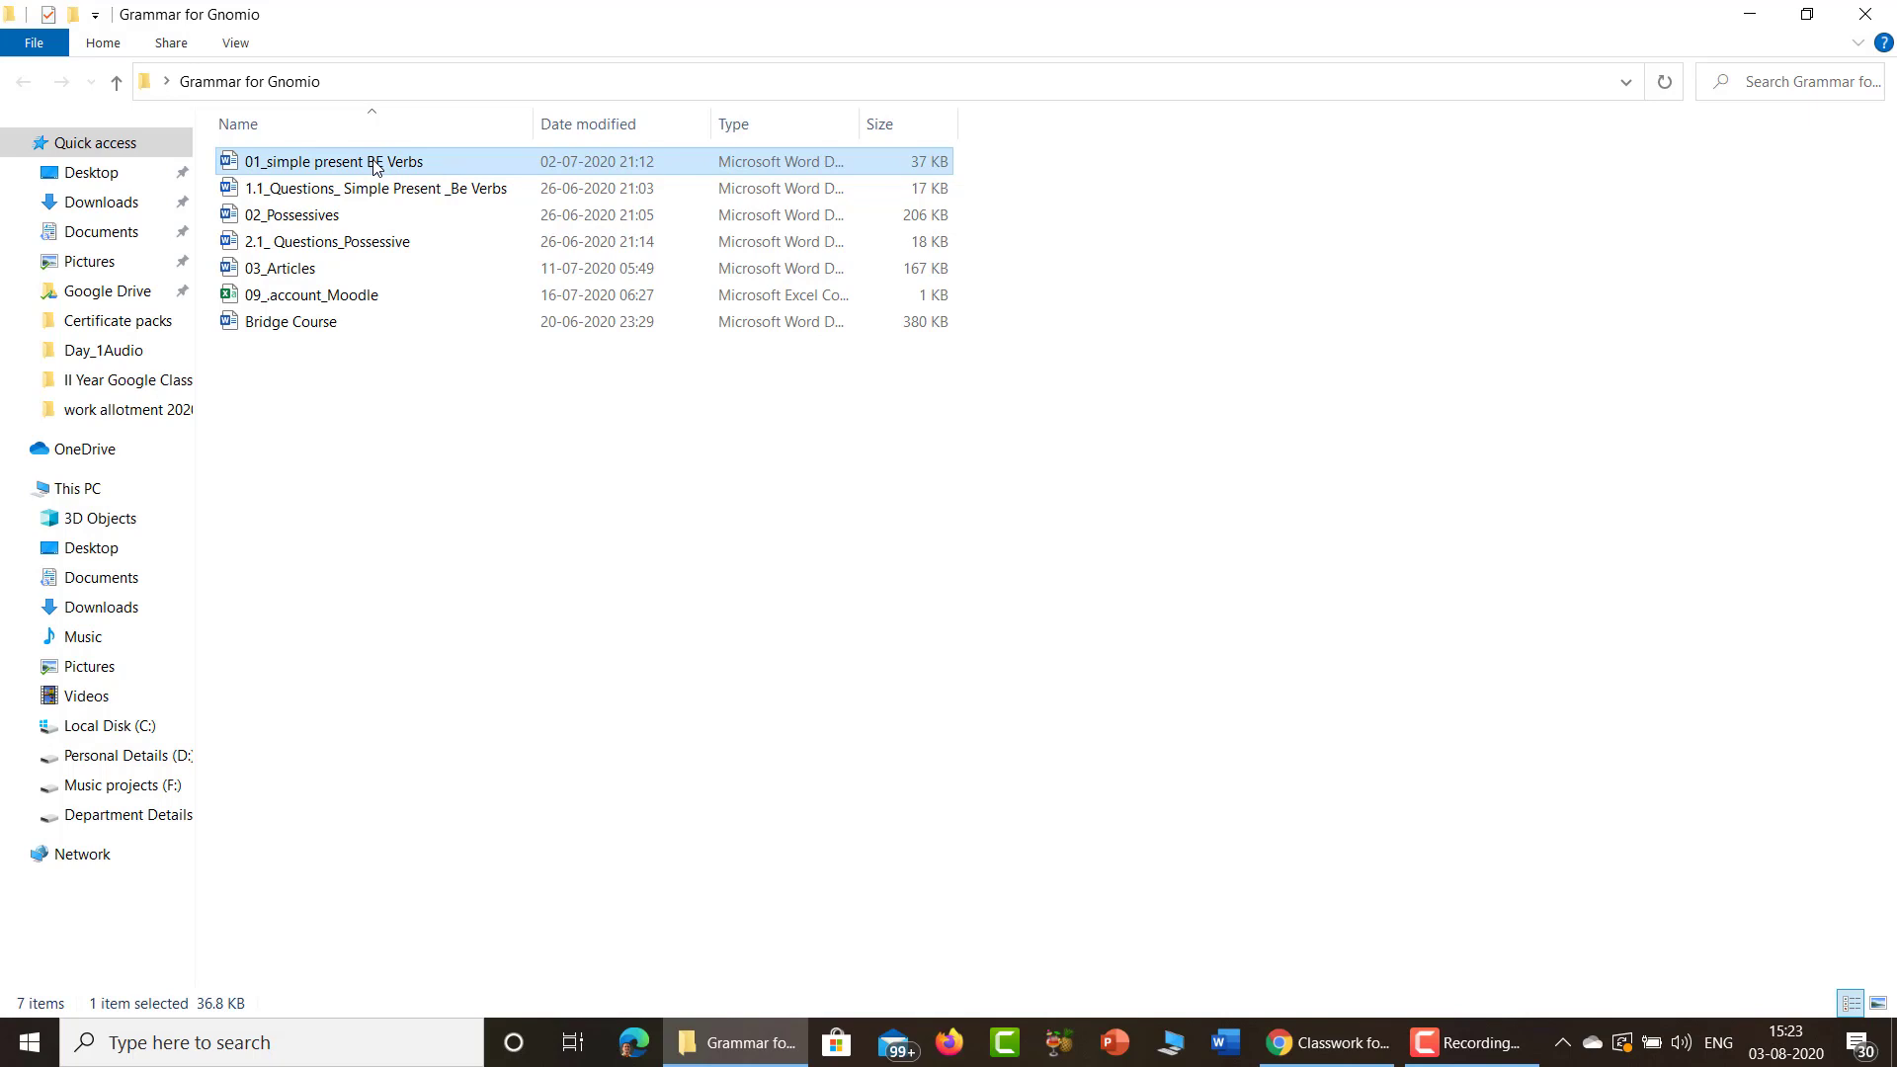
right_click(376, 167)
left_click(438, 855)
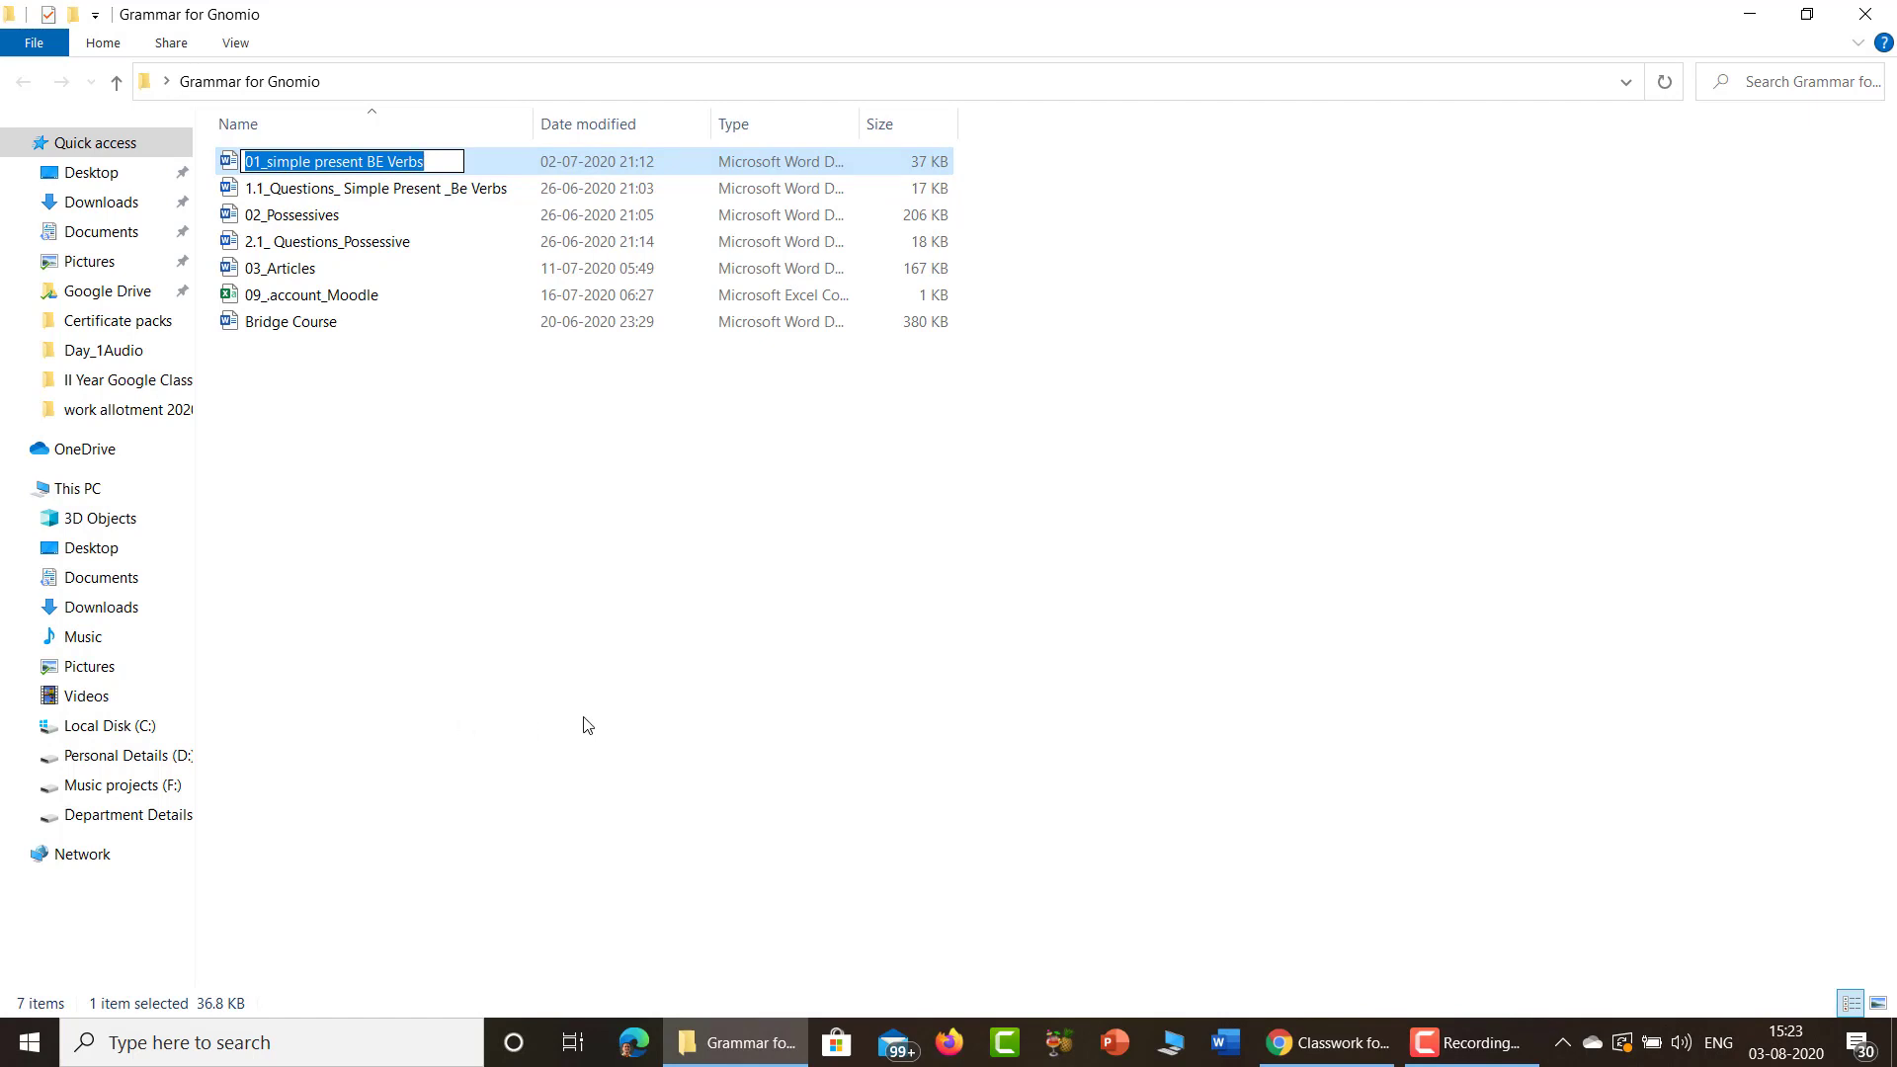
left_click(608, 660)
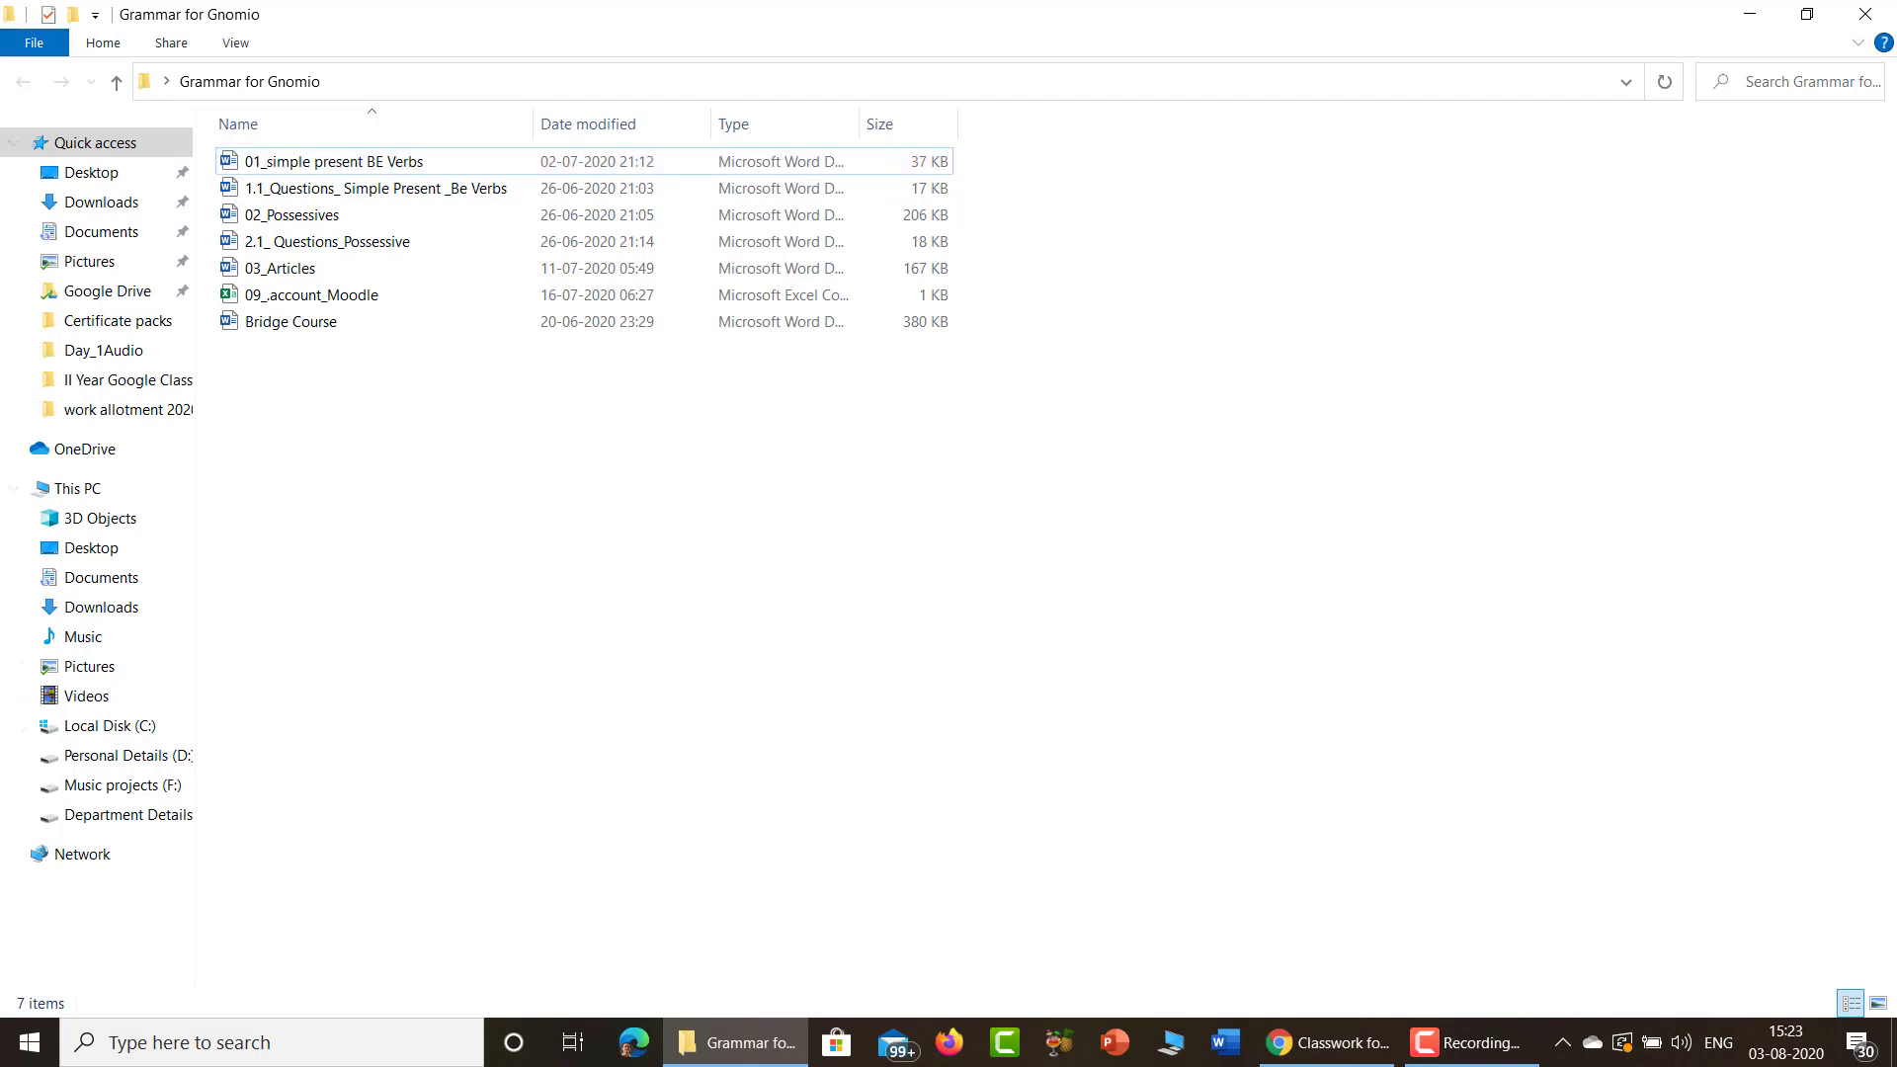
- Paste '01_simple present BE Verbs' as the title and describe today's simple present BE verbs lesson
left_click(1327, 1042)
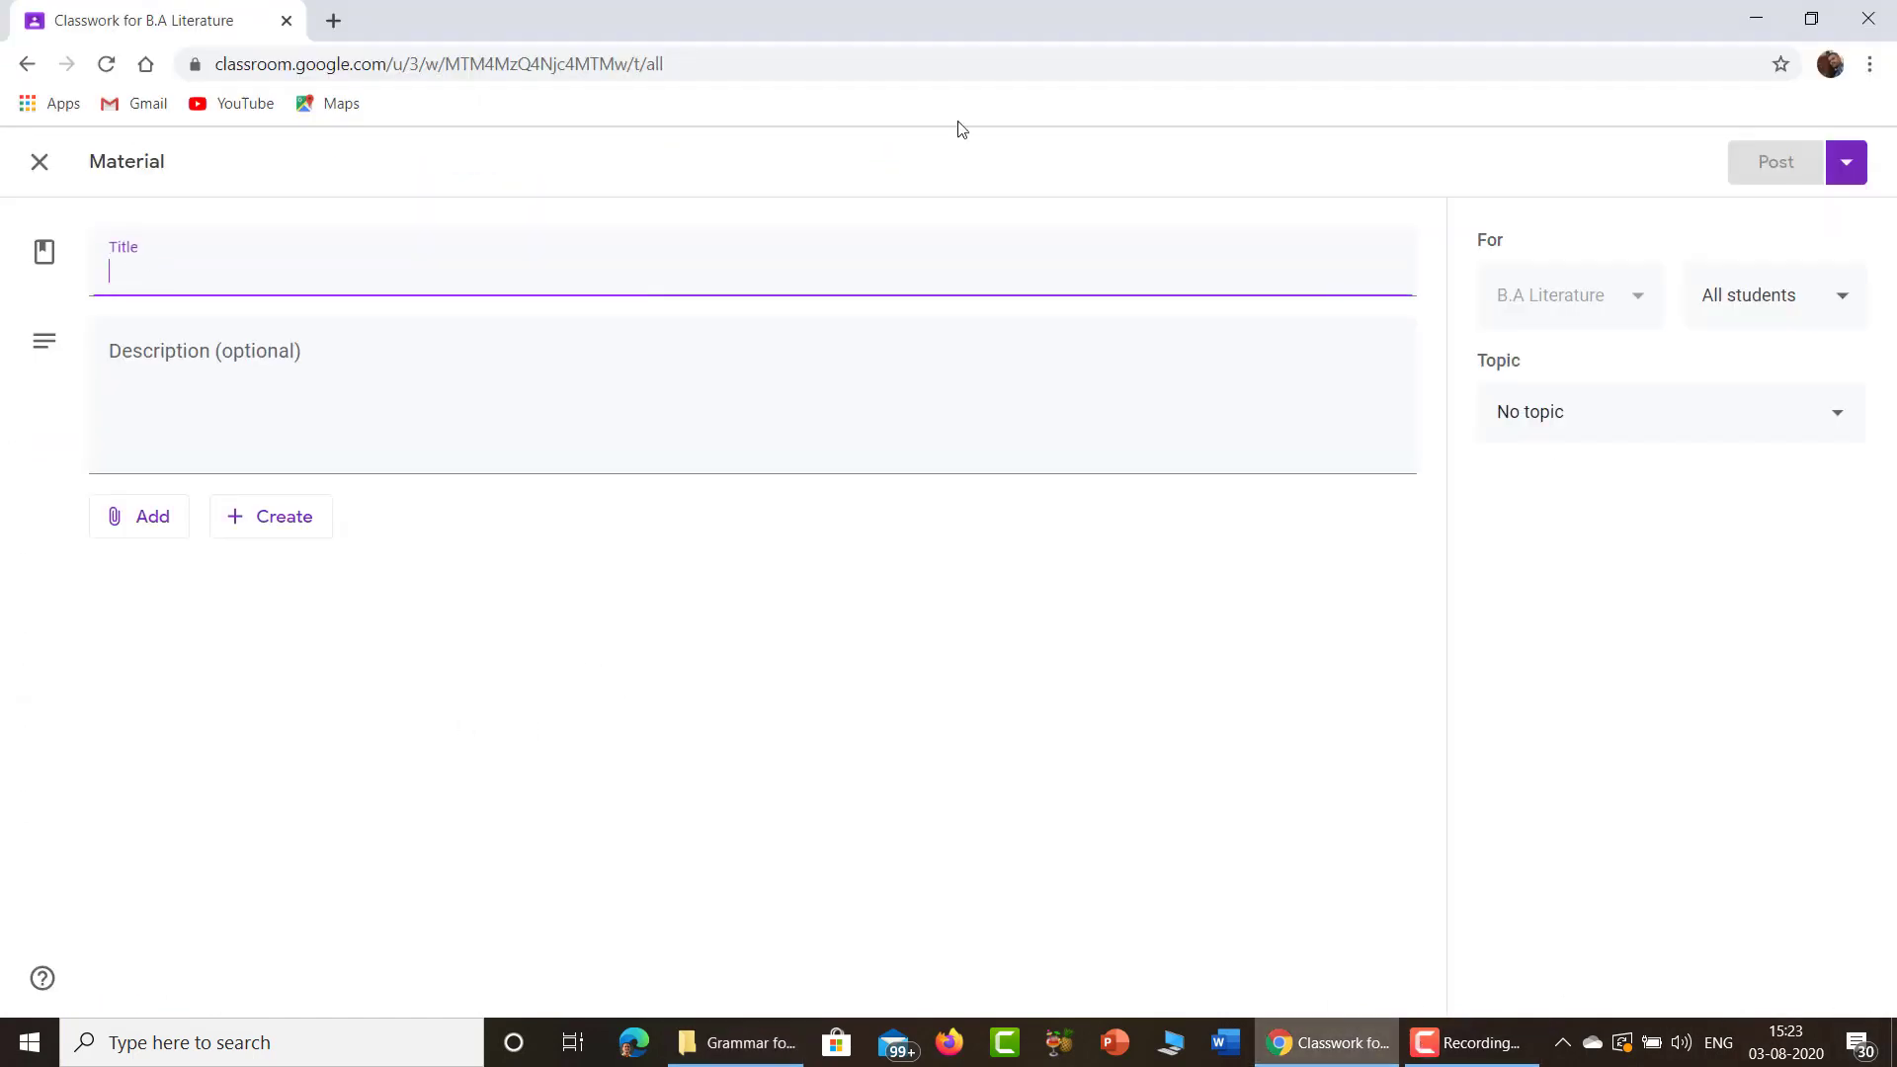
type("01_simple present BE Verbs")
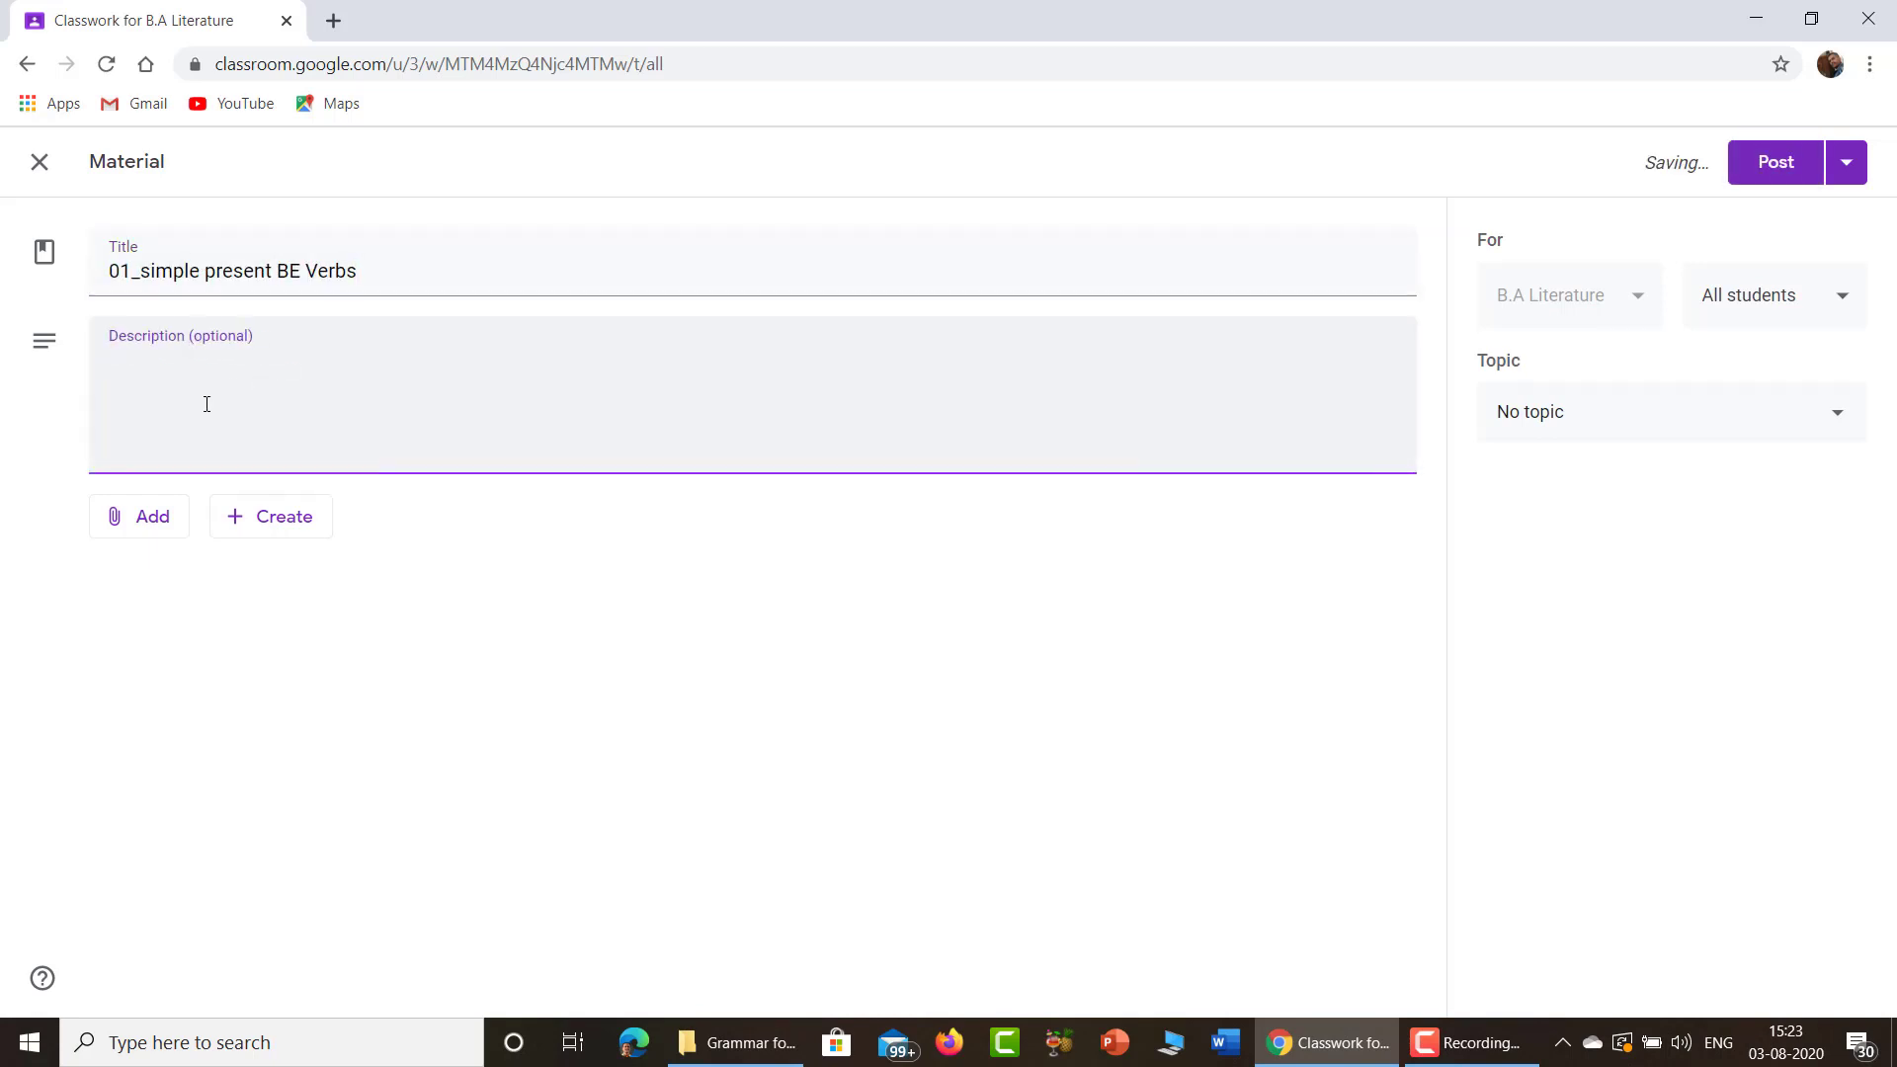
type("De")
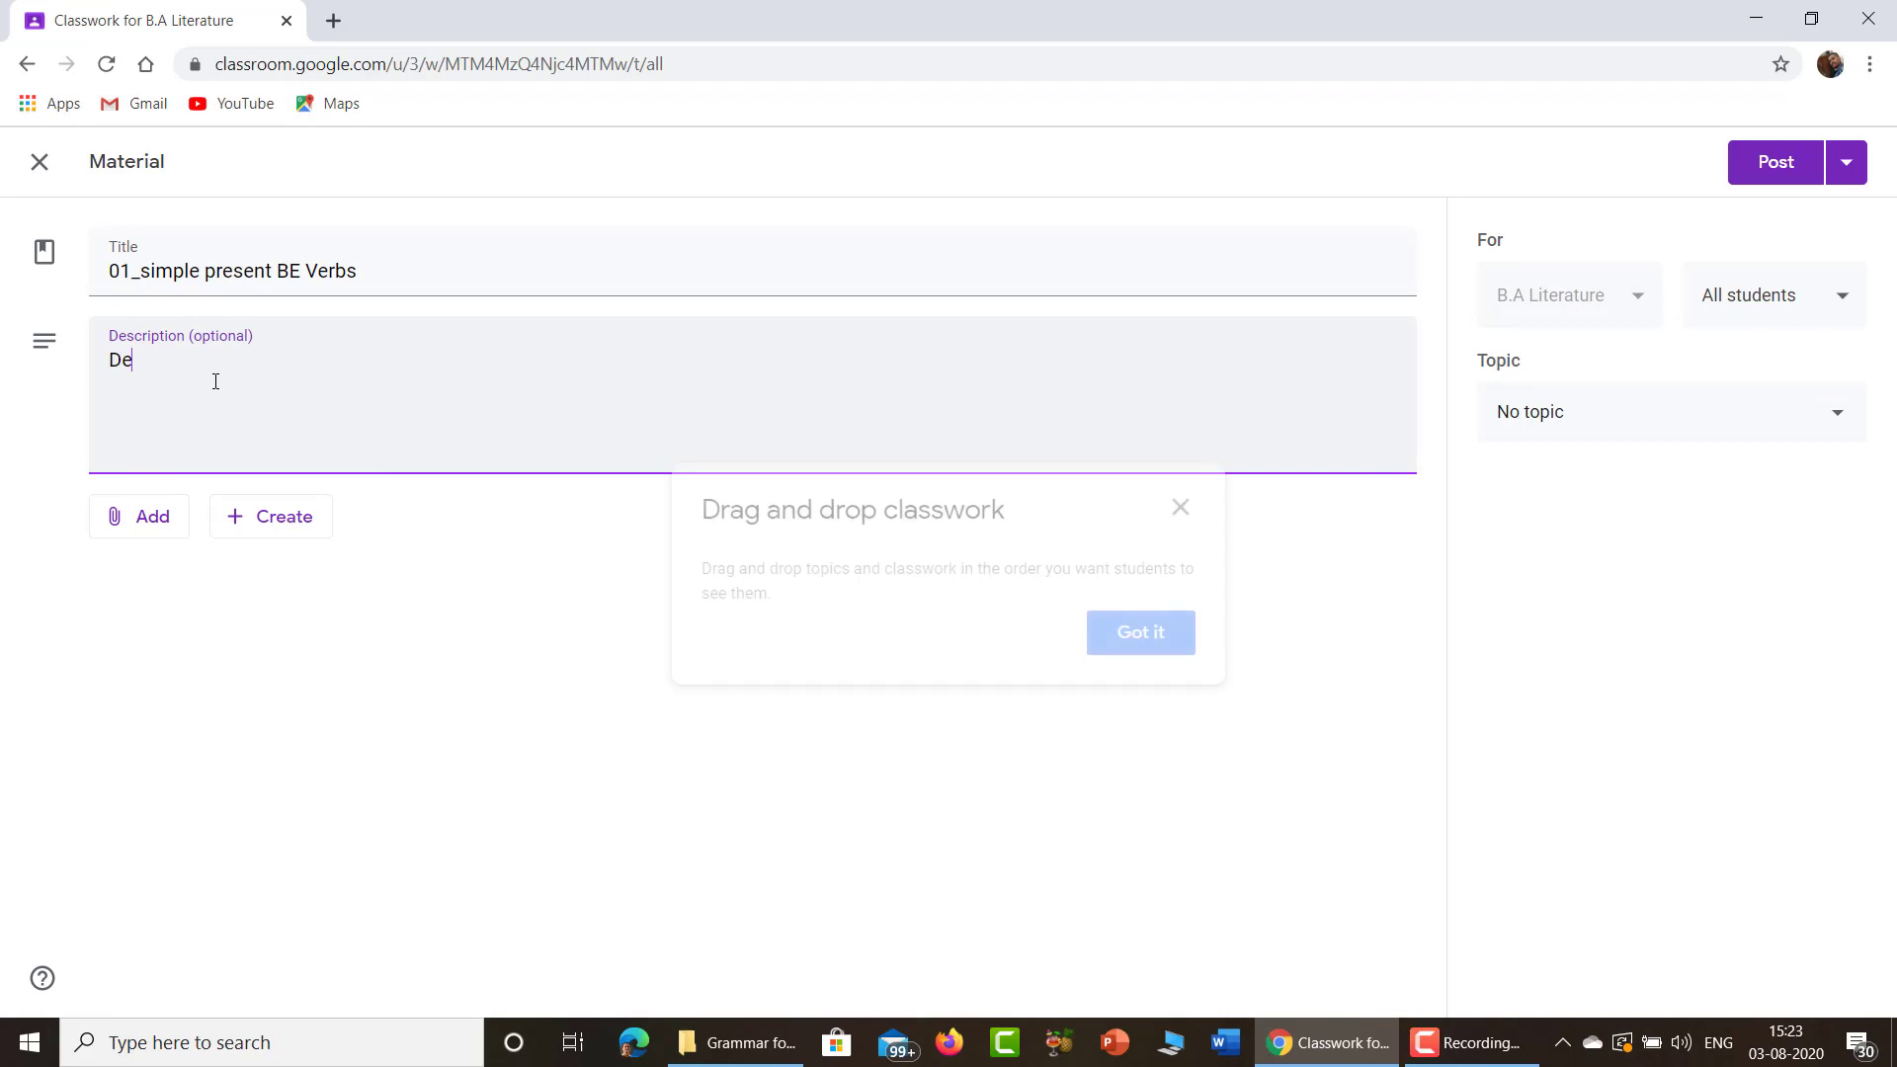
type("ar s")
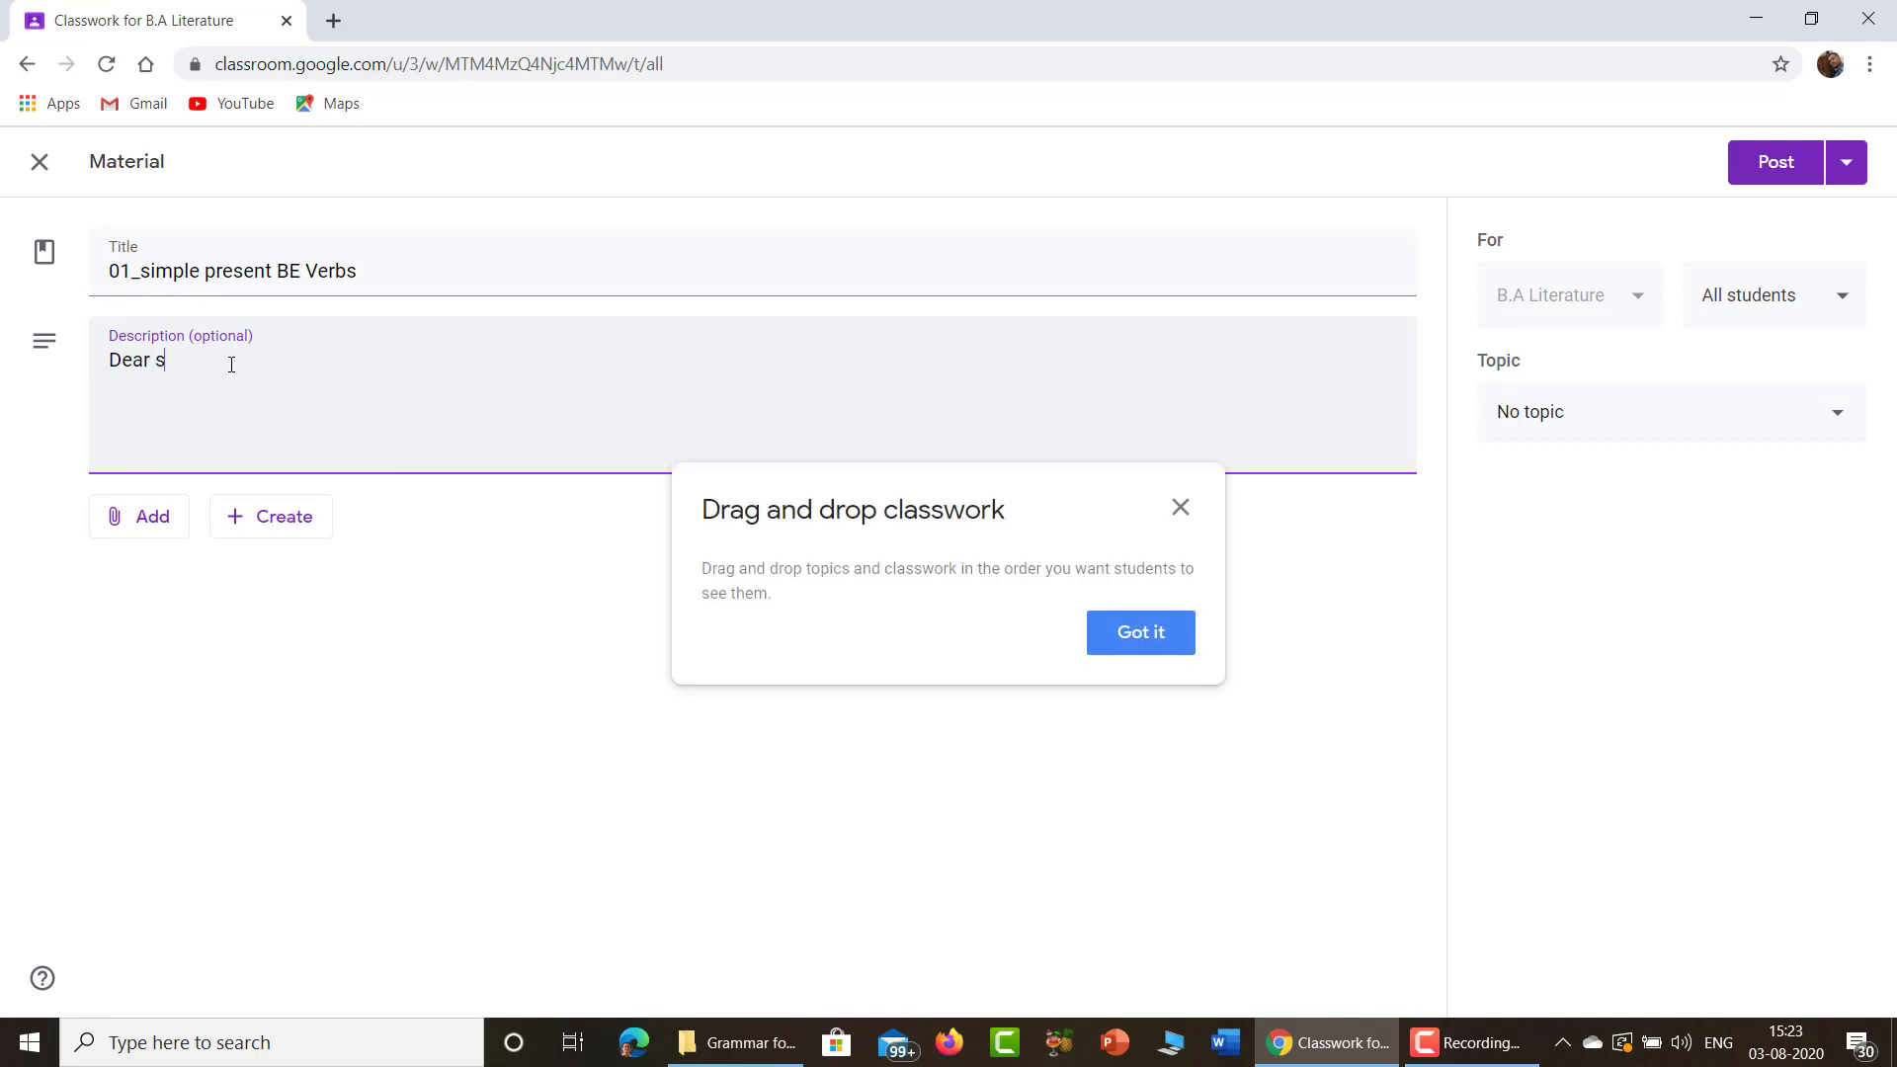
type("tudents in th")
key("BackSpace")
key("BackSpace")
type("oday you are going to")
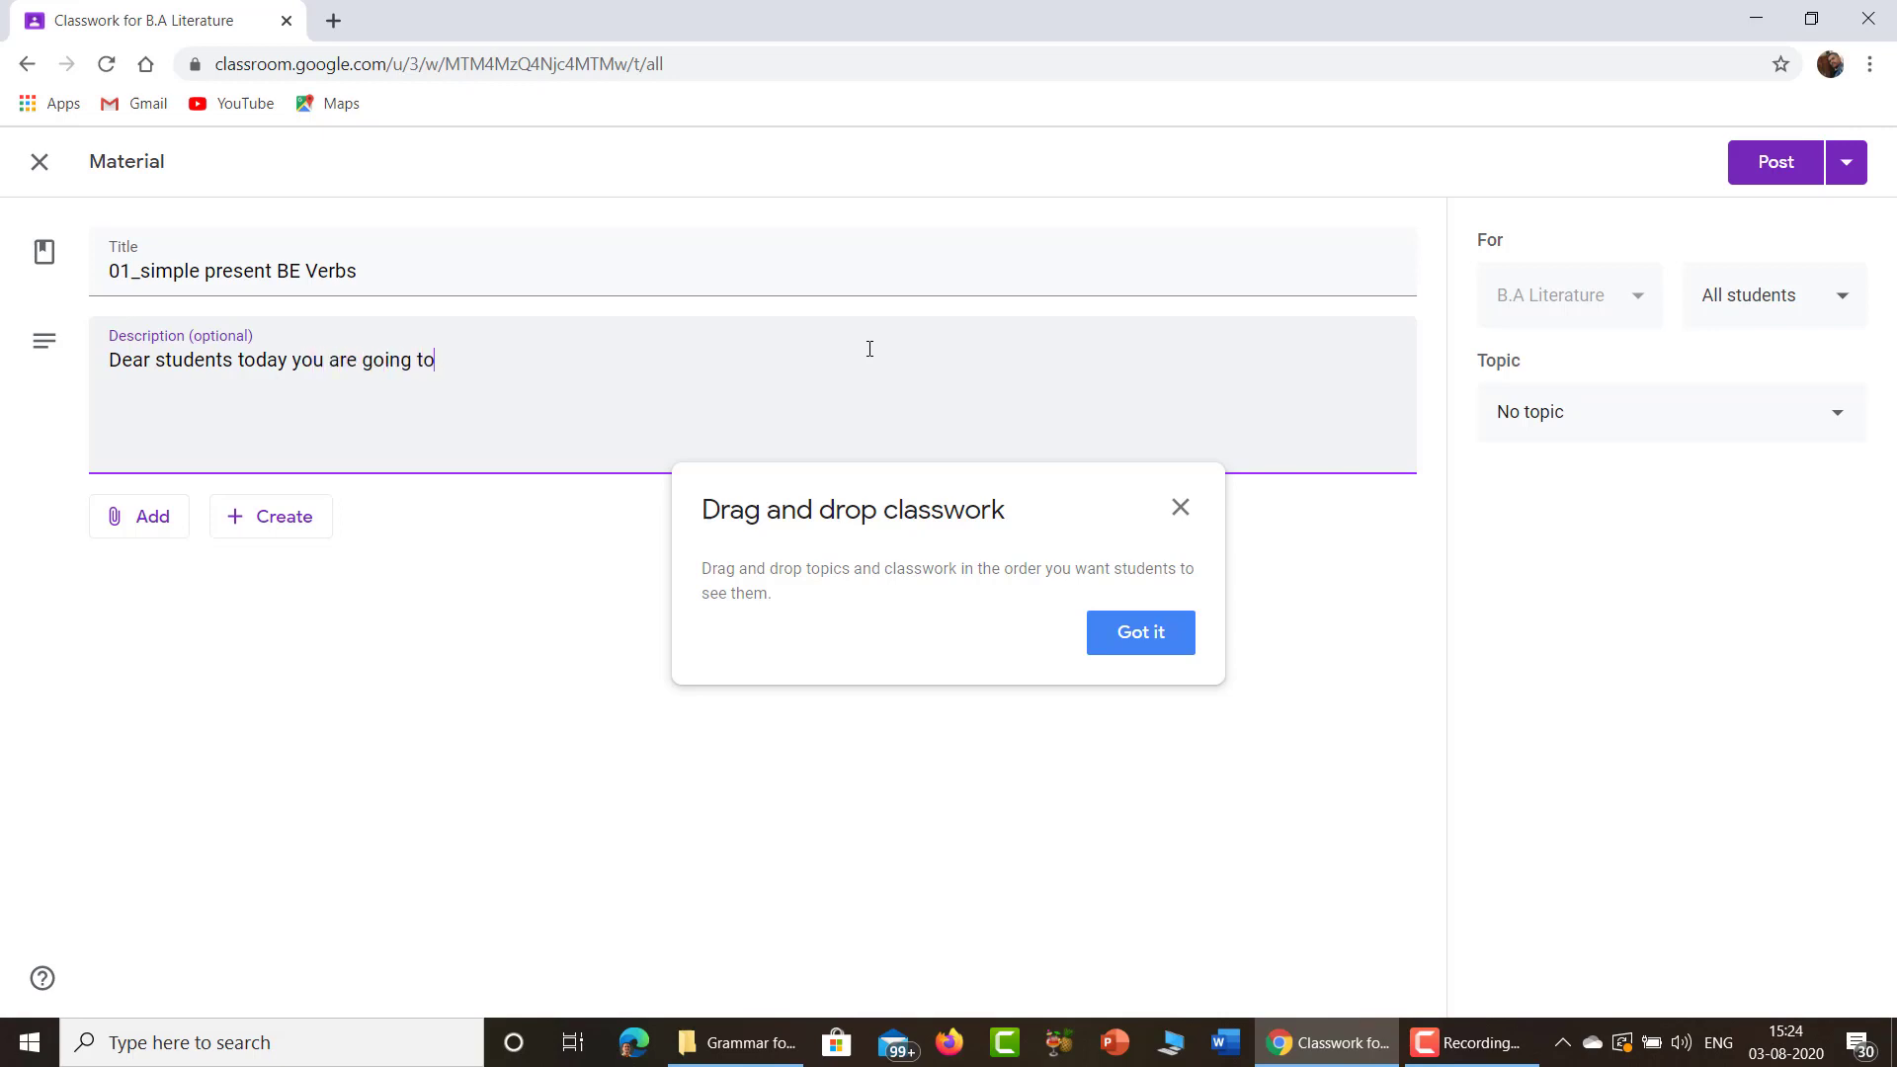
type(" learn ")
type("ab")
type("impl")
type("e ")
type("presen")
type("t BE ")
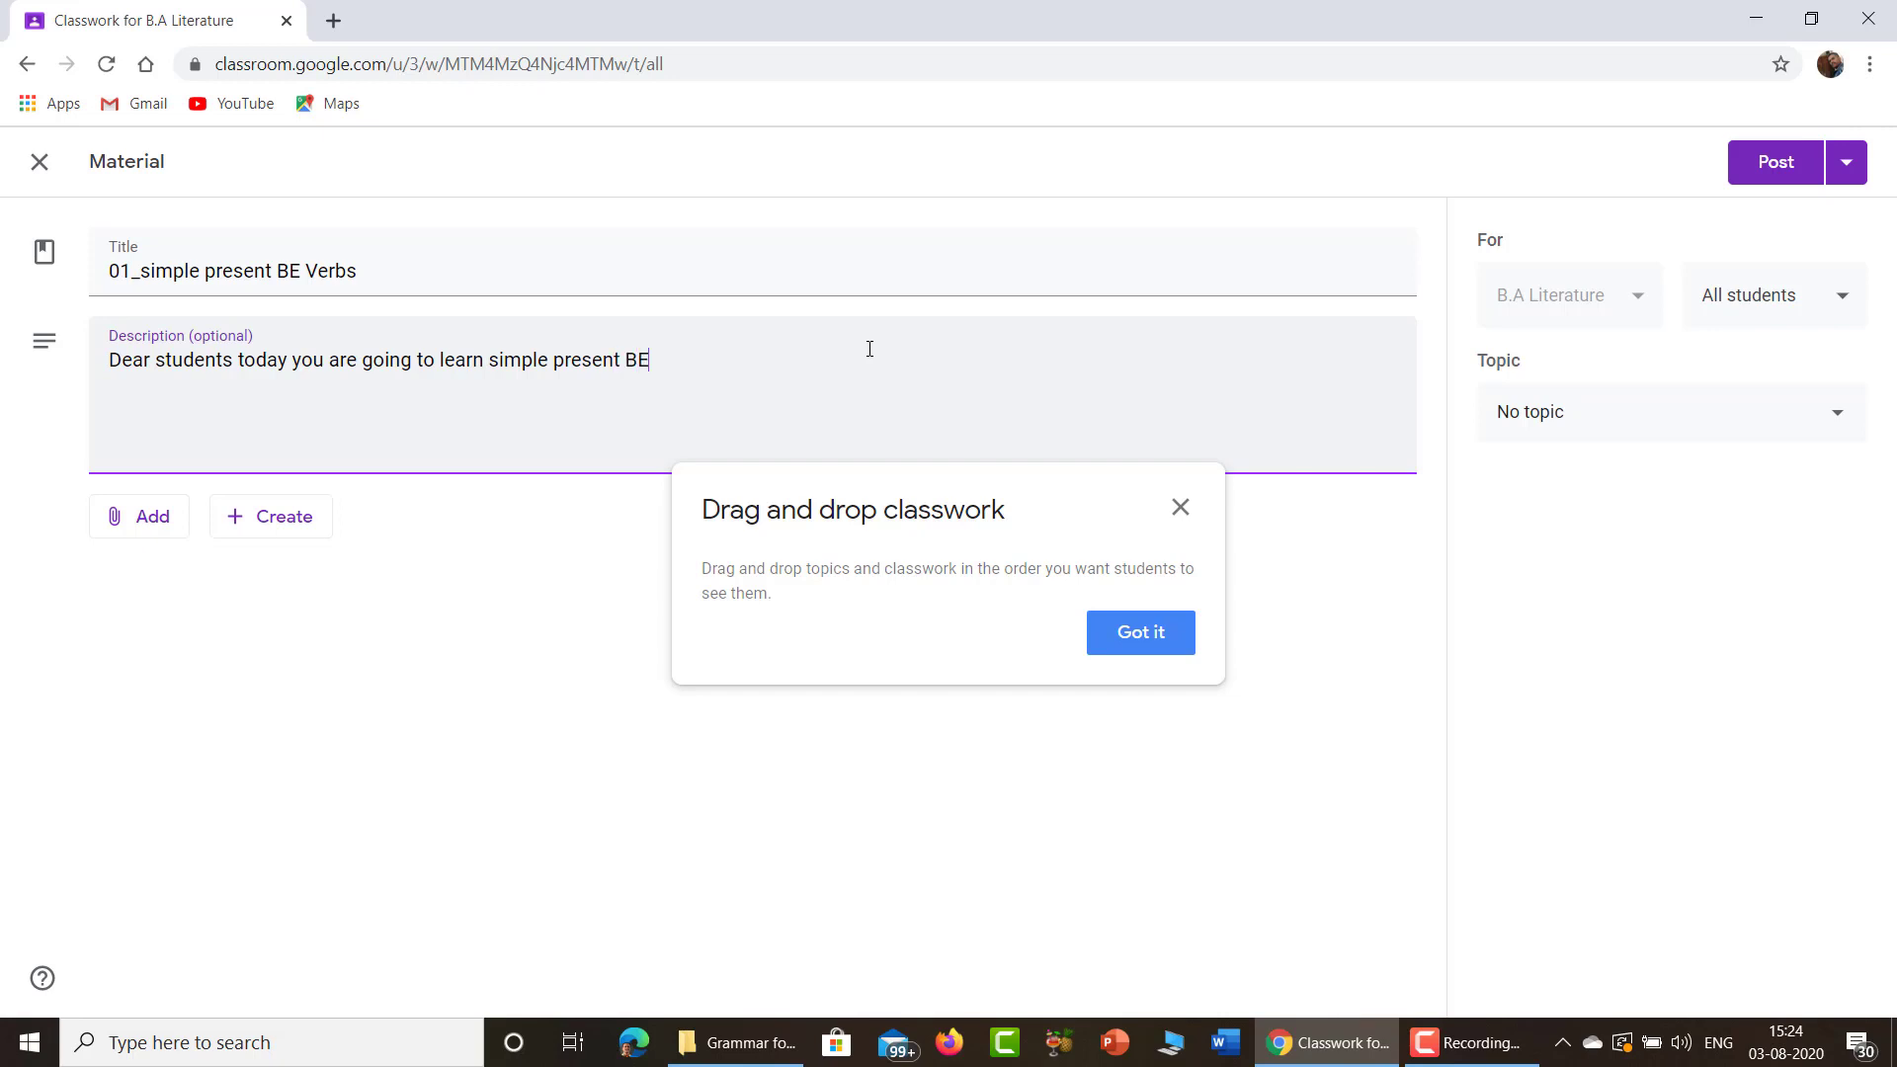
type("verbs")
left_click(1136, 648)
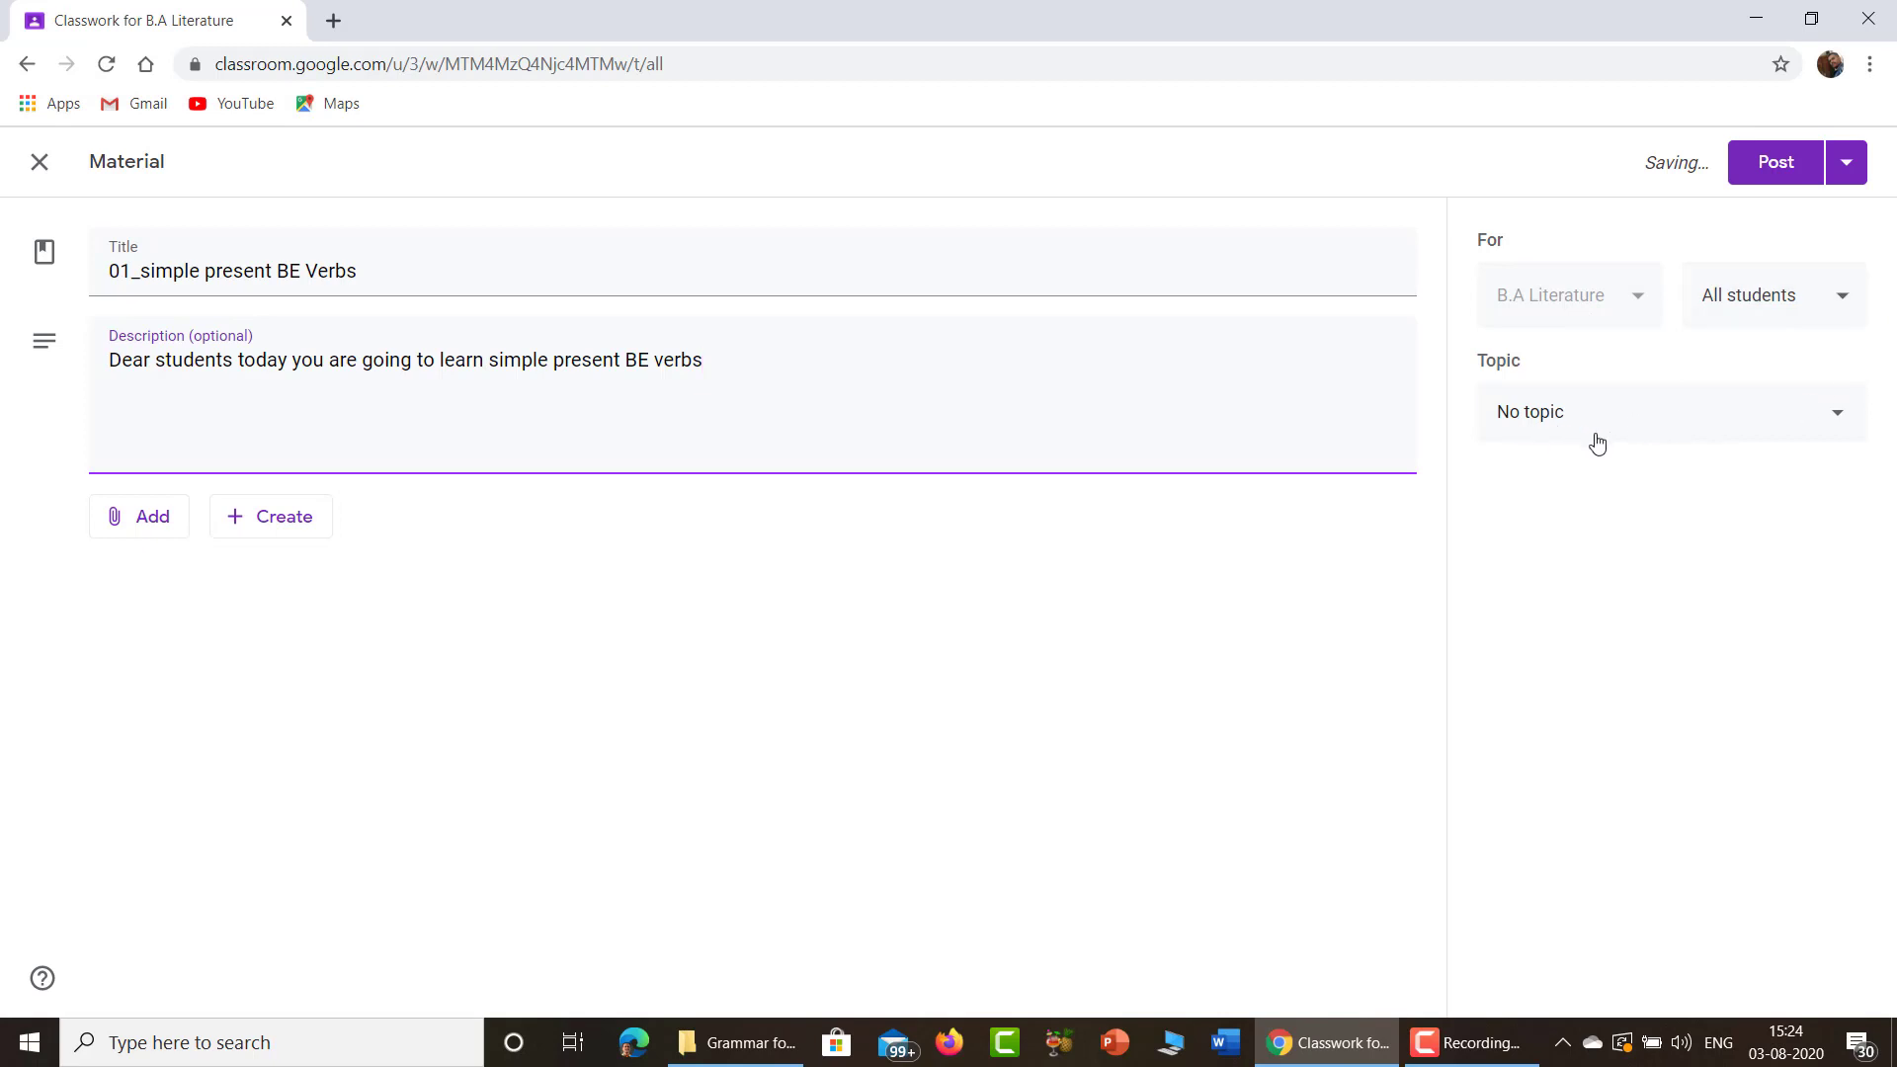
- Assign the material to the Grammar topic and choose to attach a File
left_click(1844, 421)
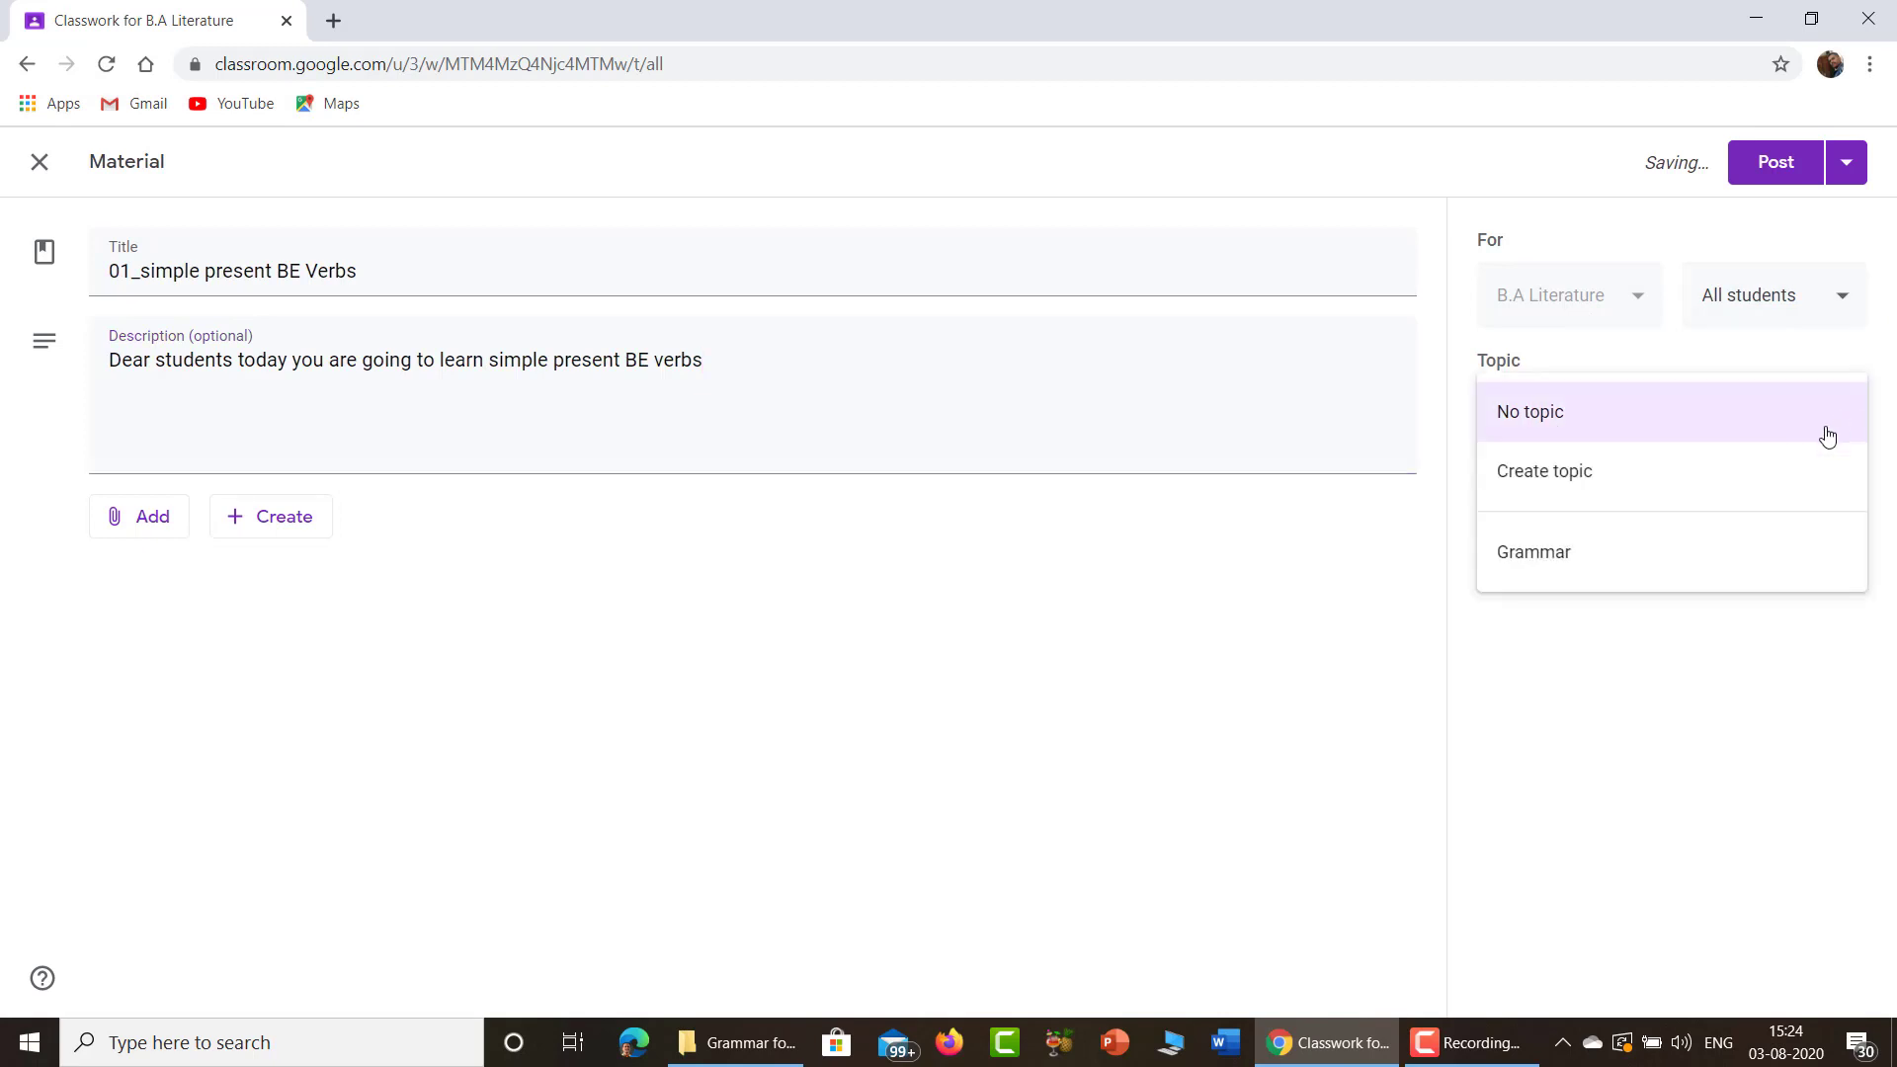
left_click(1677, 567)
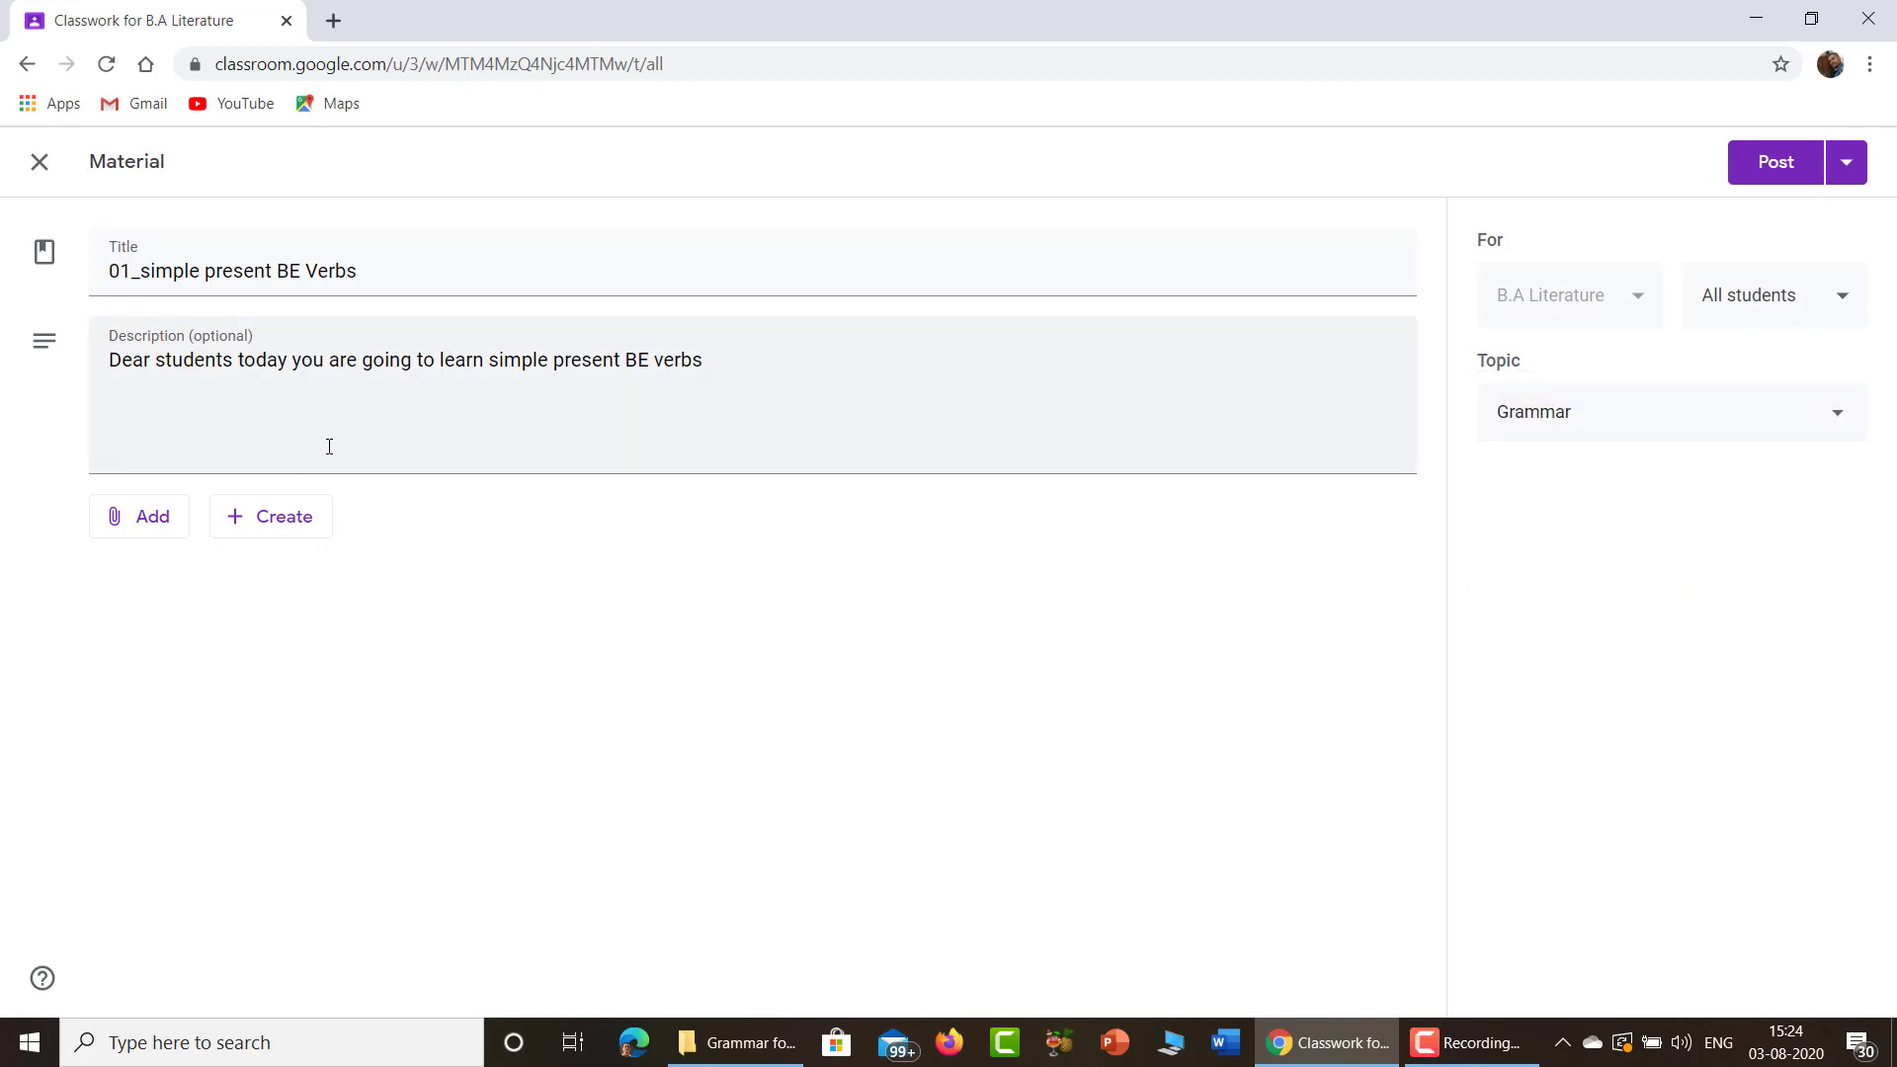
left_click(136, 523)
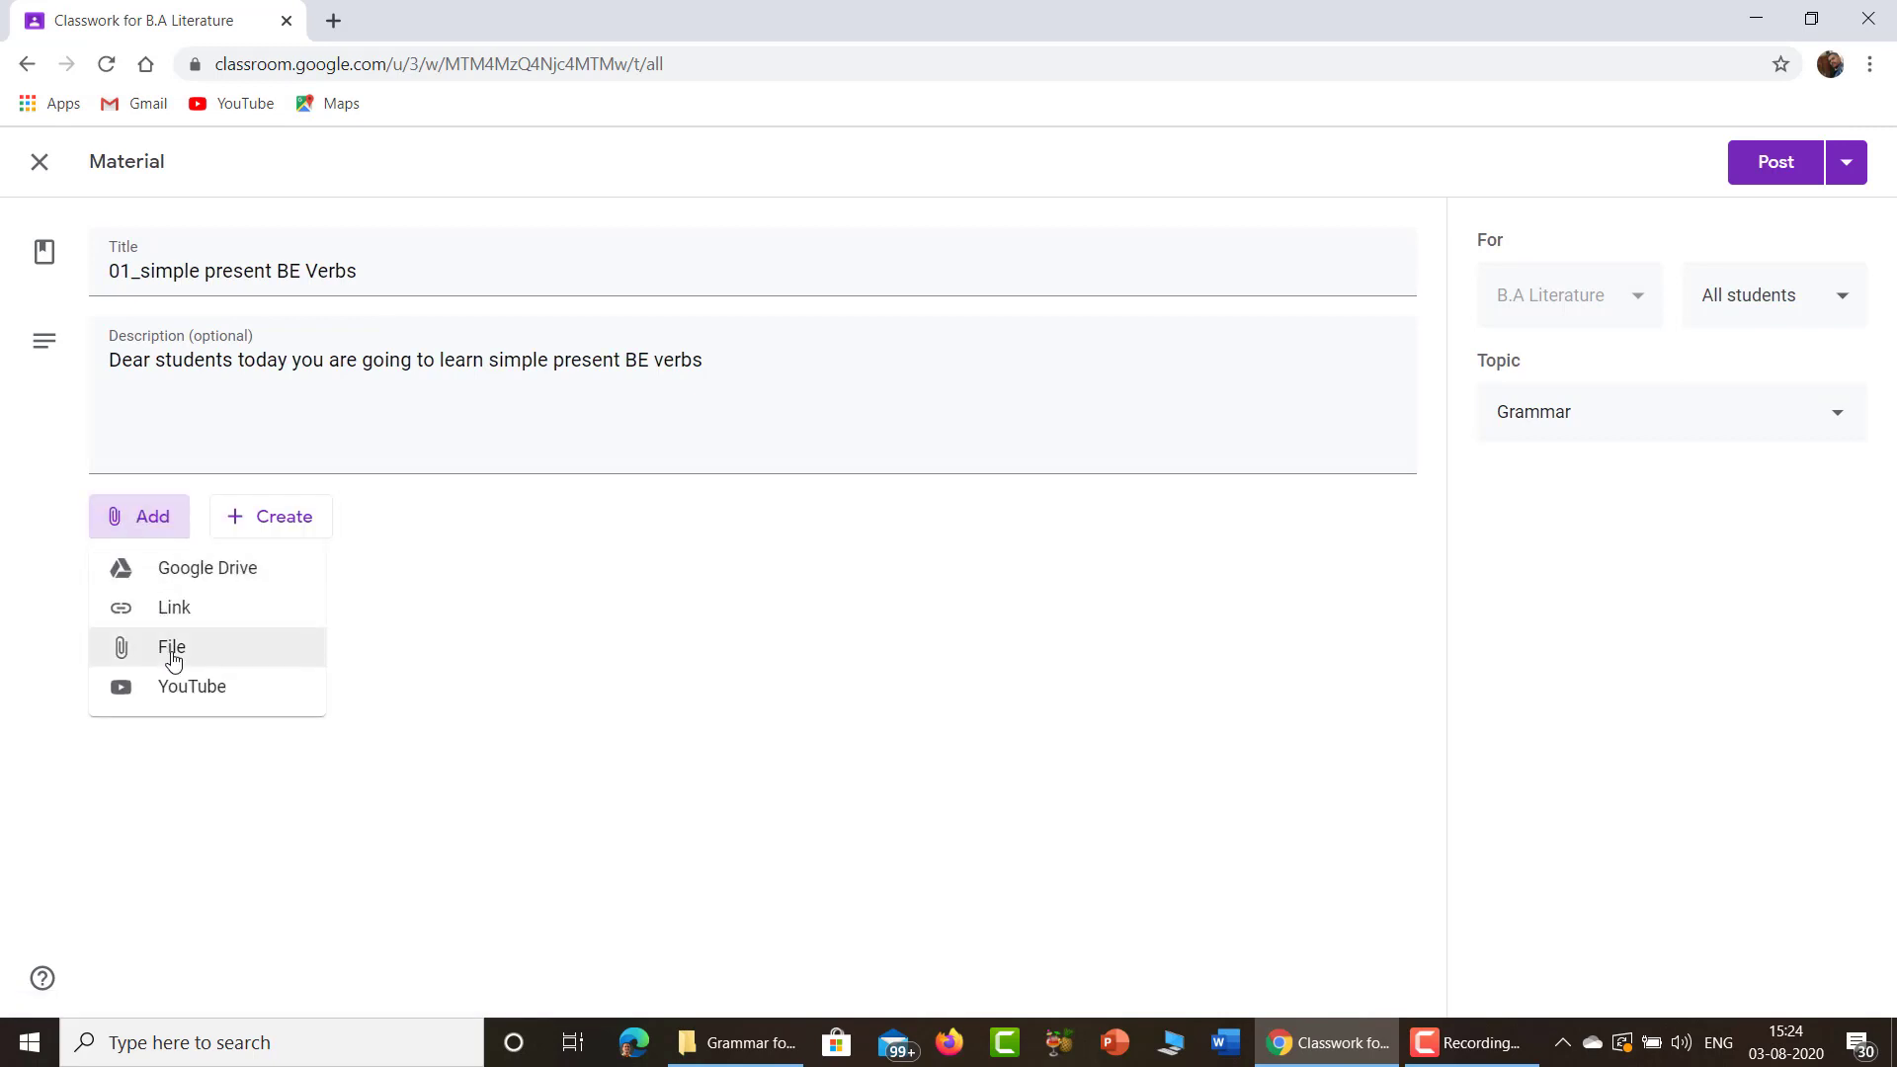
left_click(173, 658)
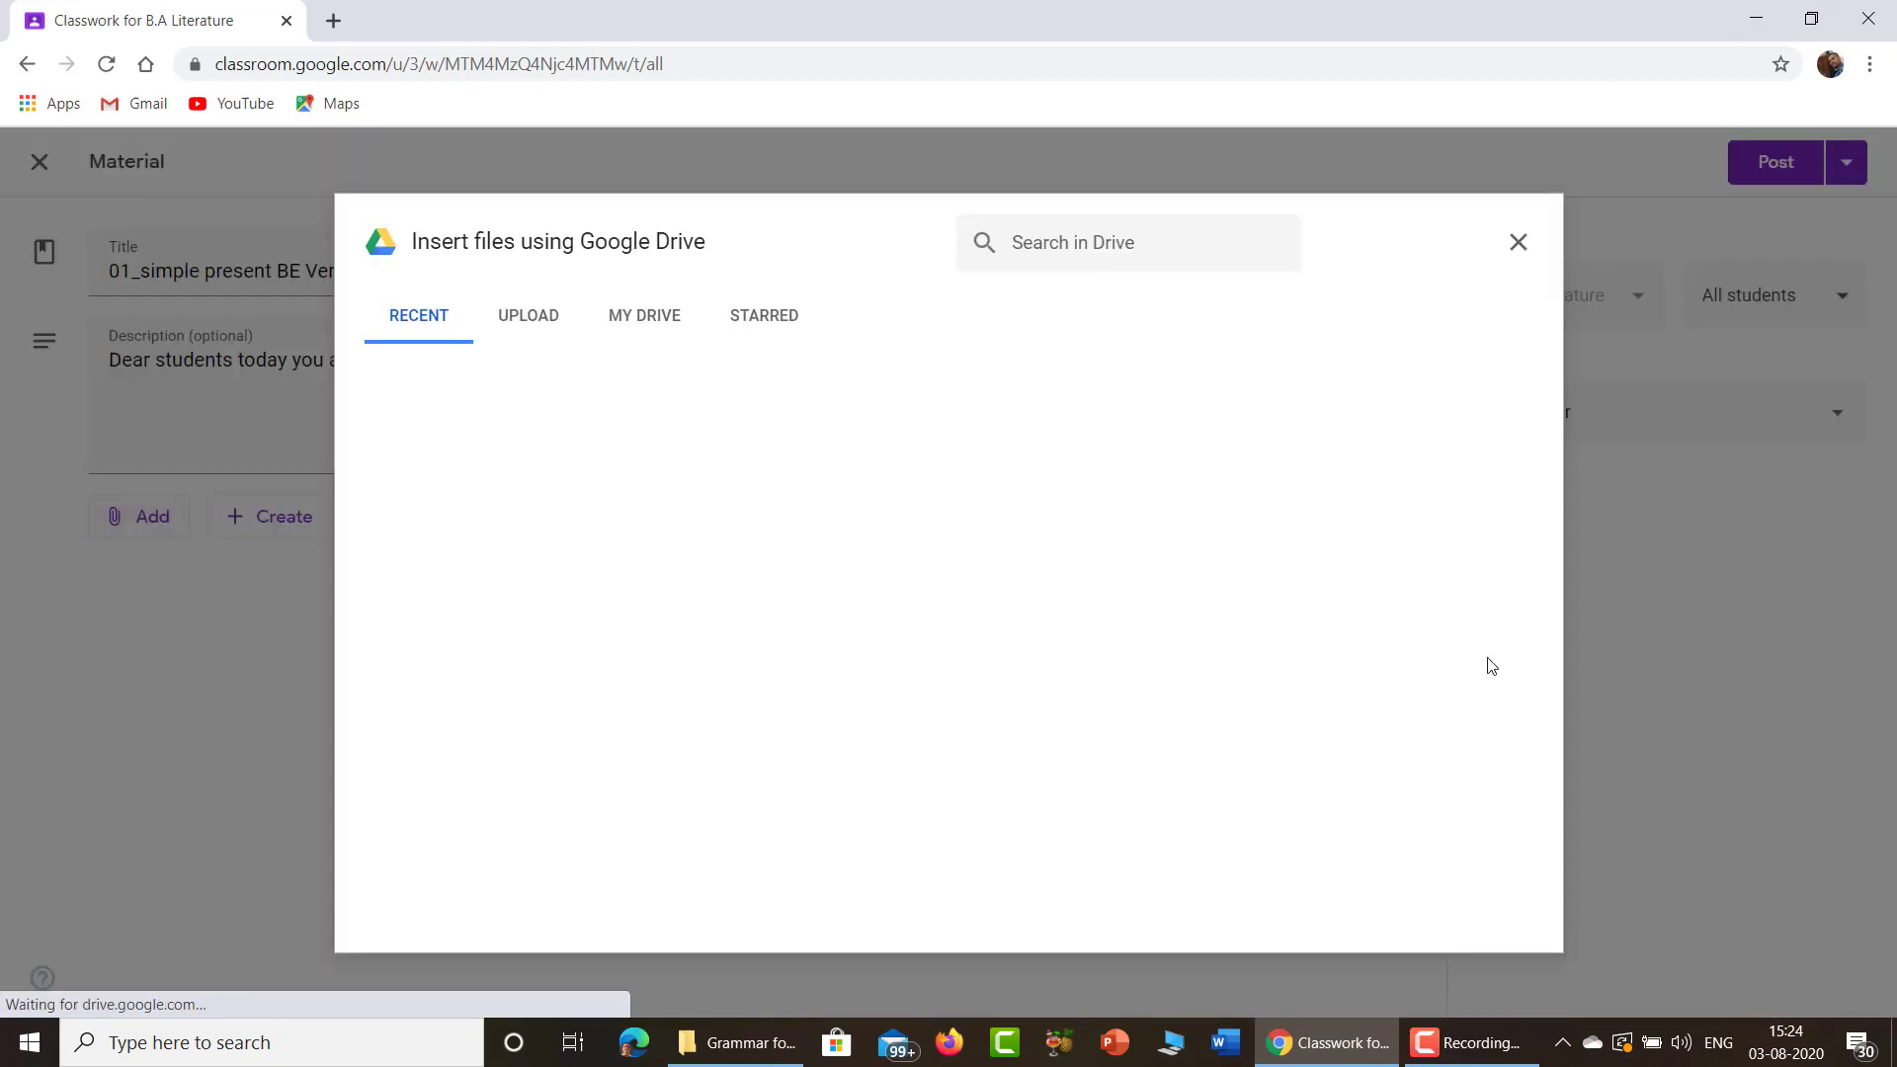
- Upload 01_simple present BE Verbs from Desktop > Grammar for Gnomio
left_click(529, 318)
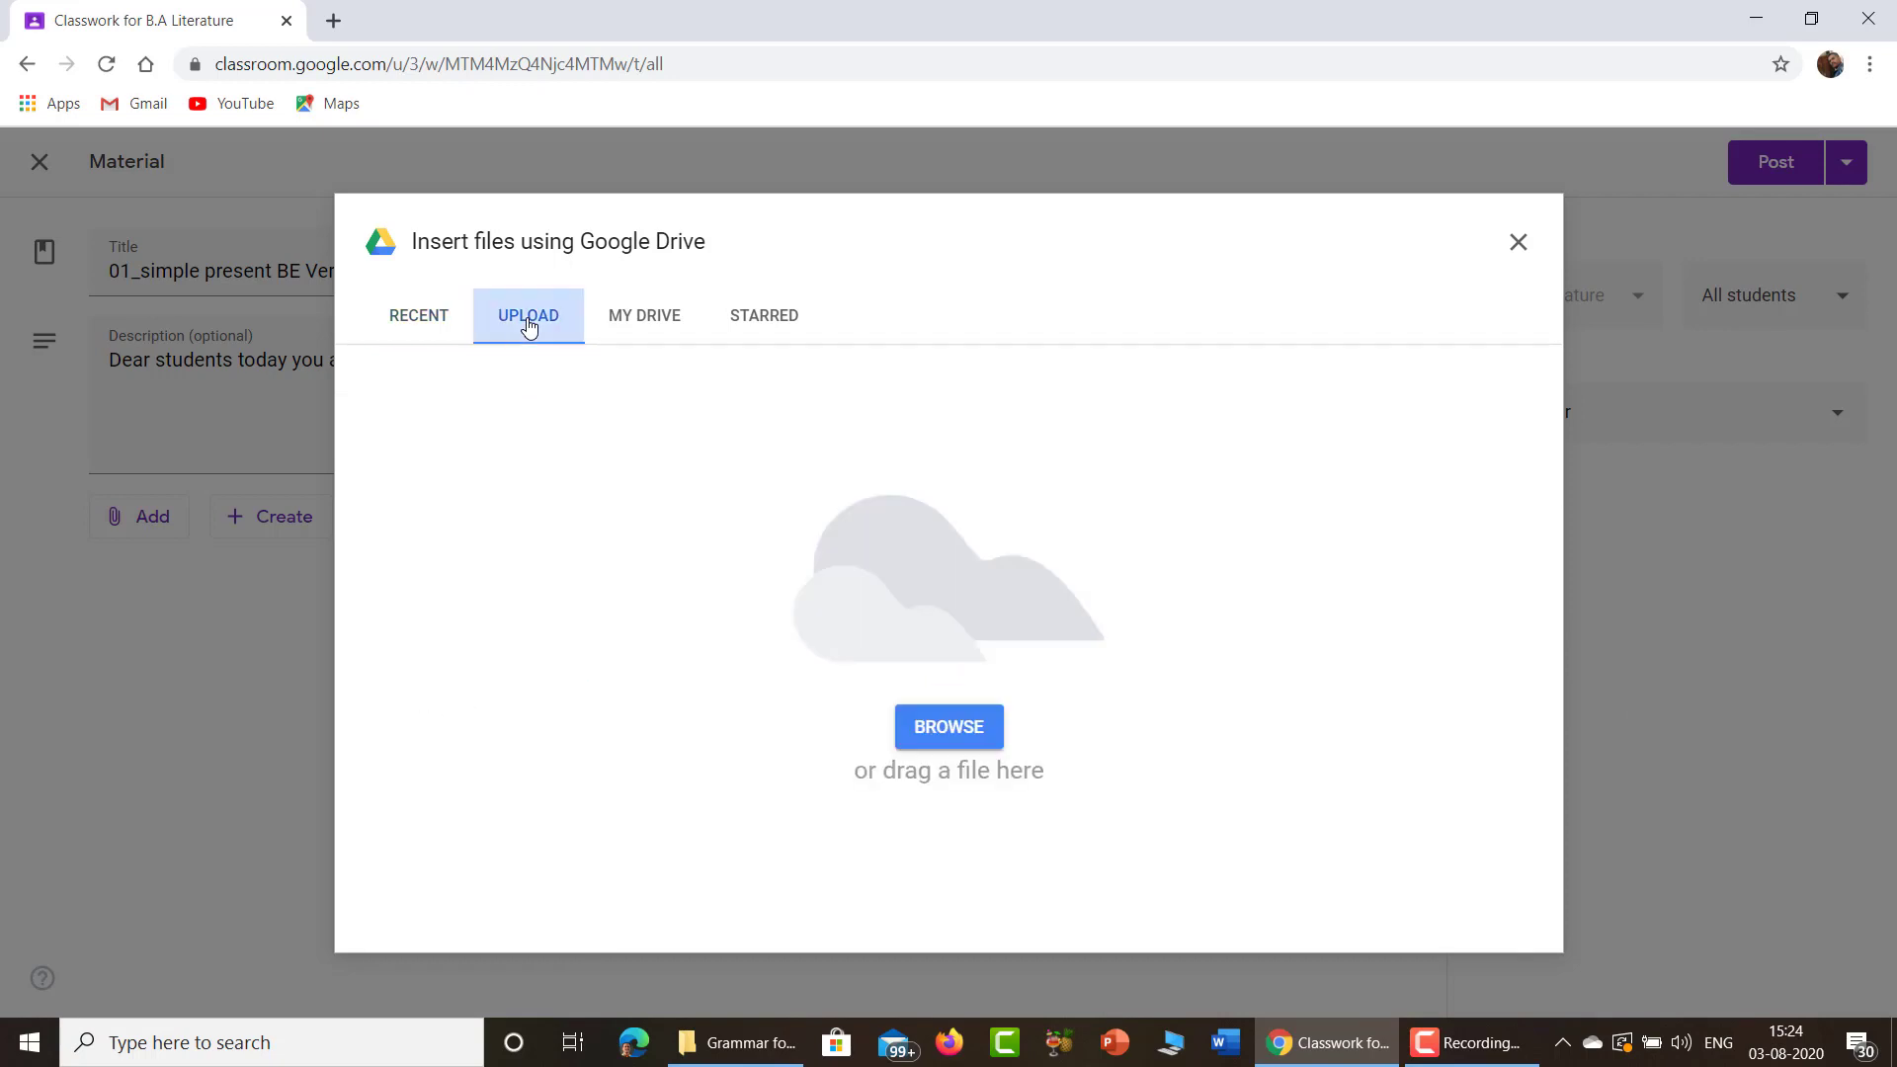
left_click(975, 717)
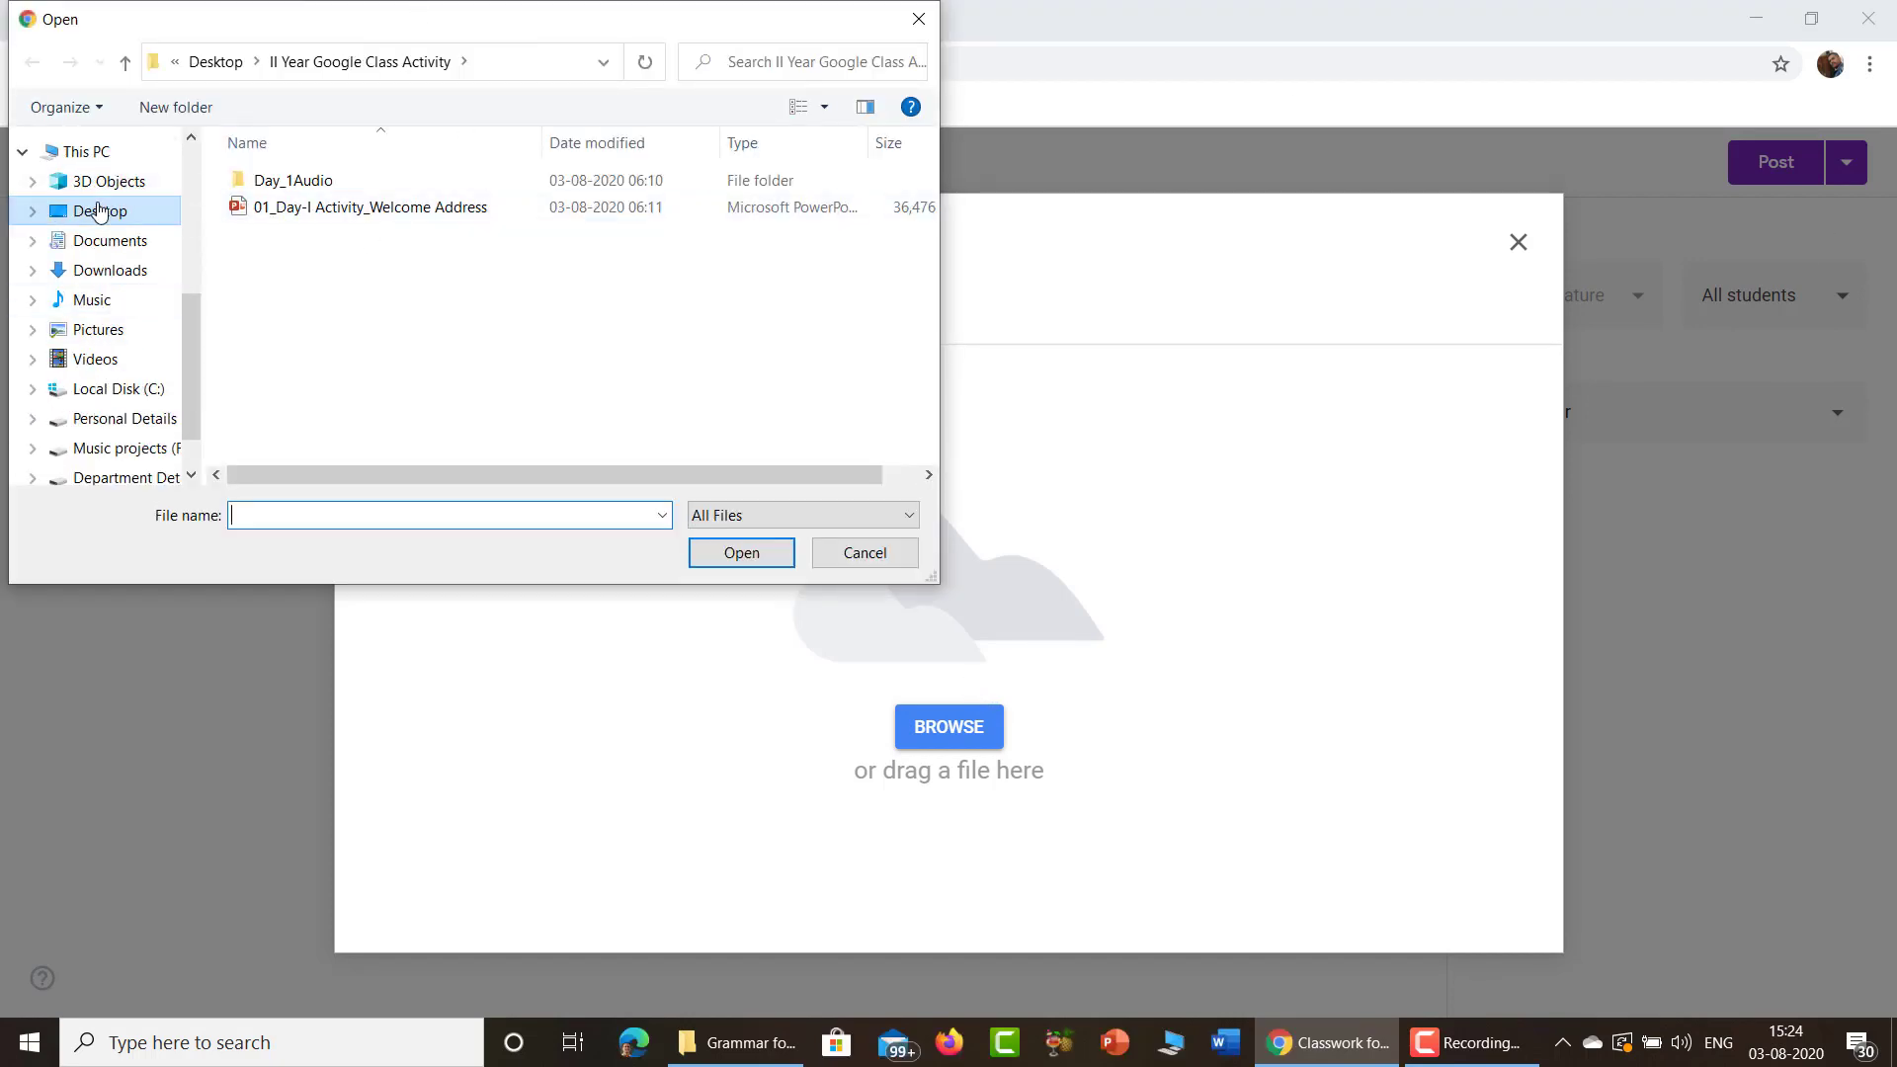
left_click(96, 213)
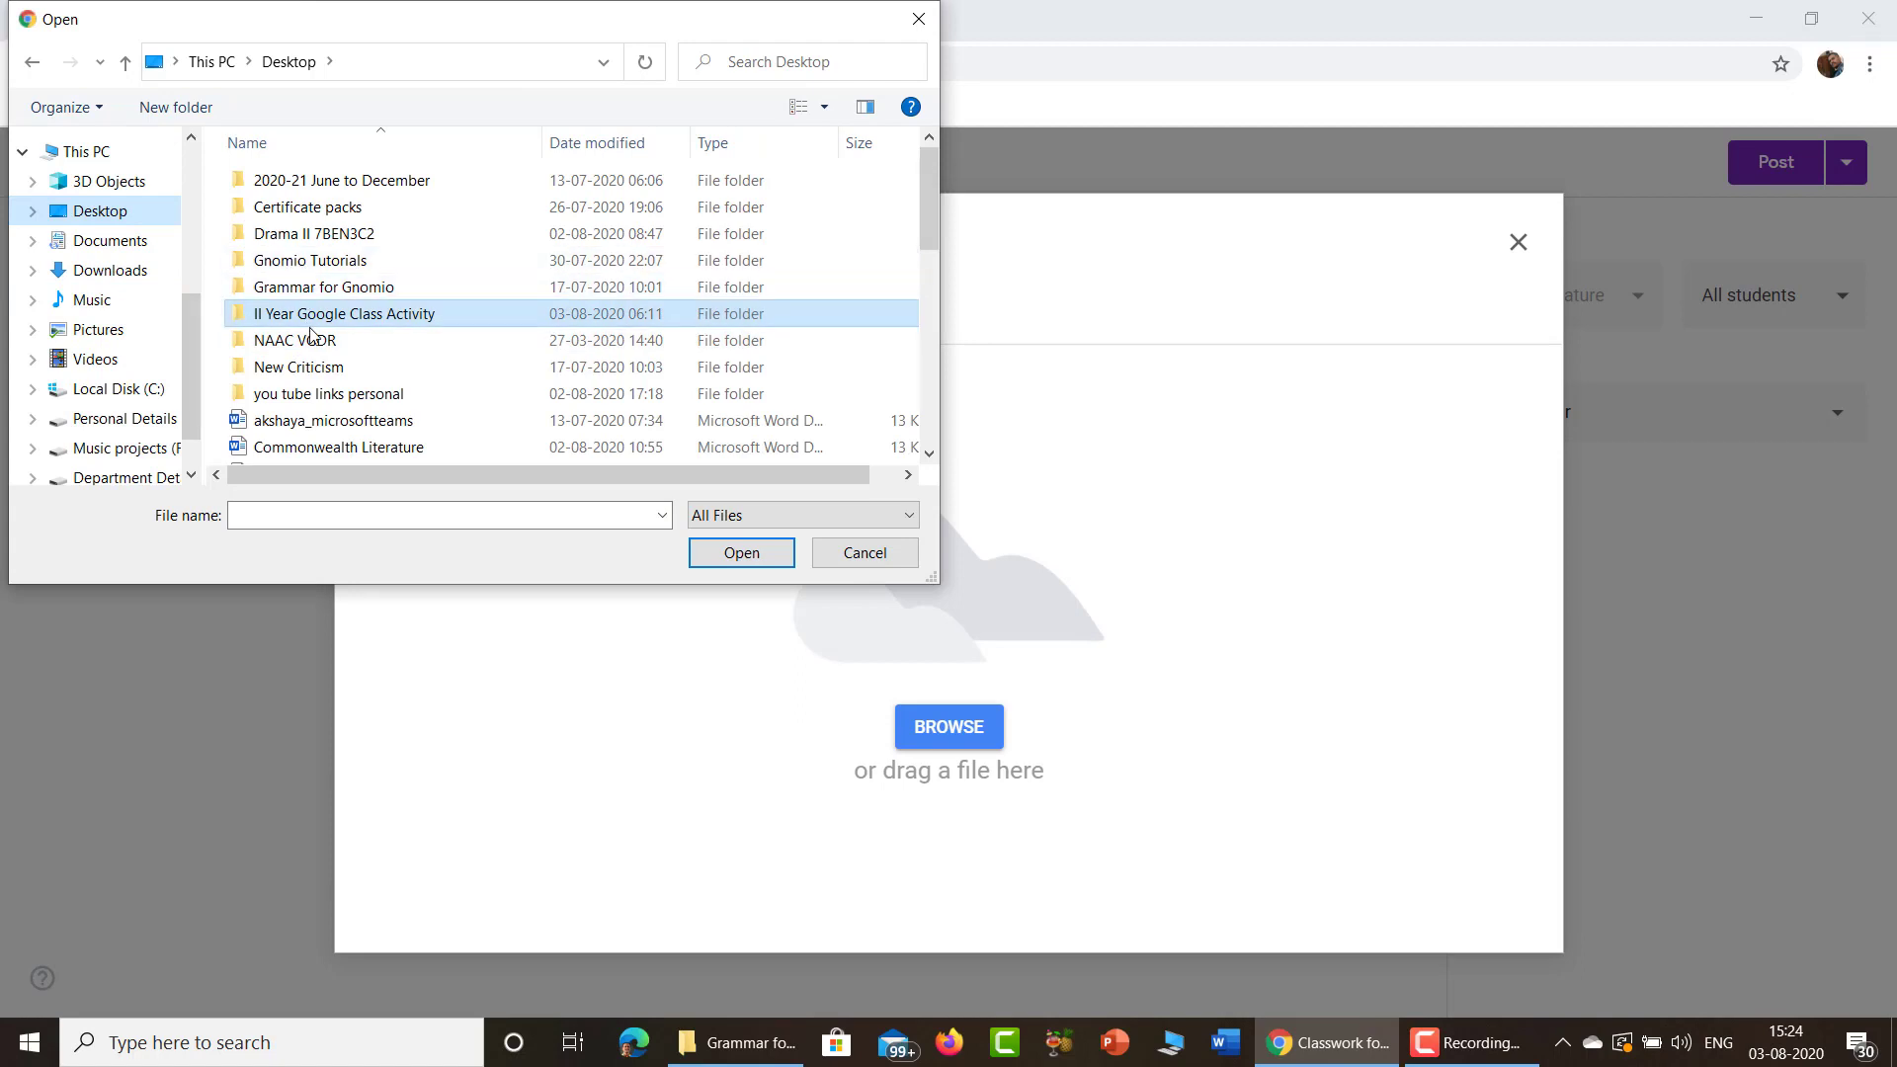
double_click(314, 288)
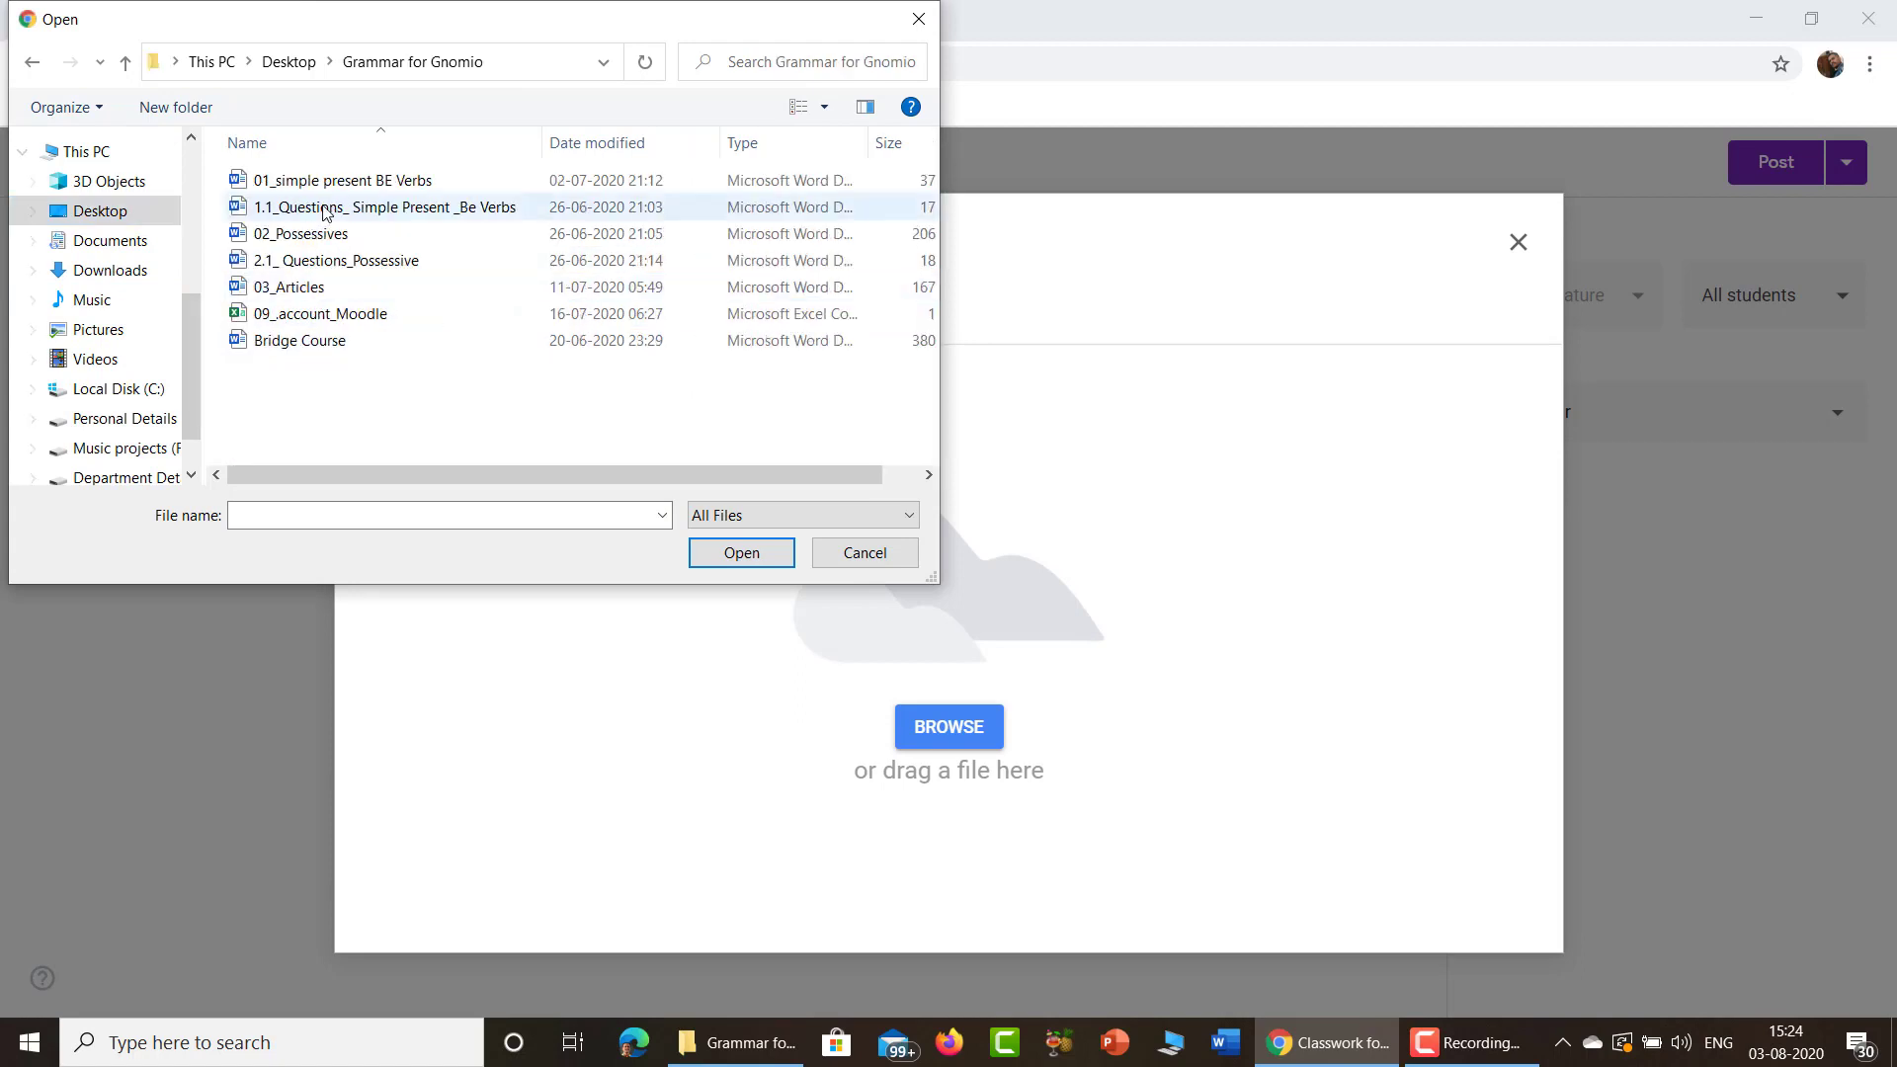
left_click(329, 183)
left_click(759, 562)
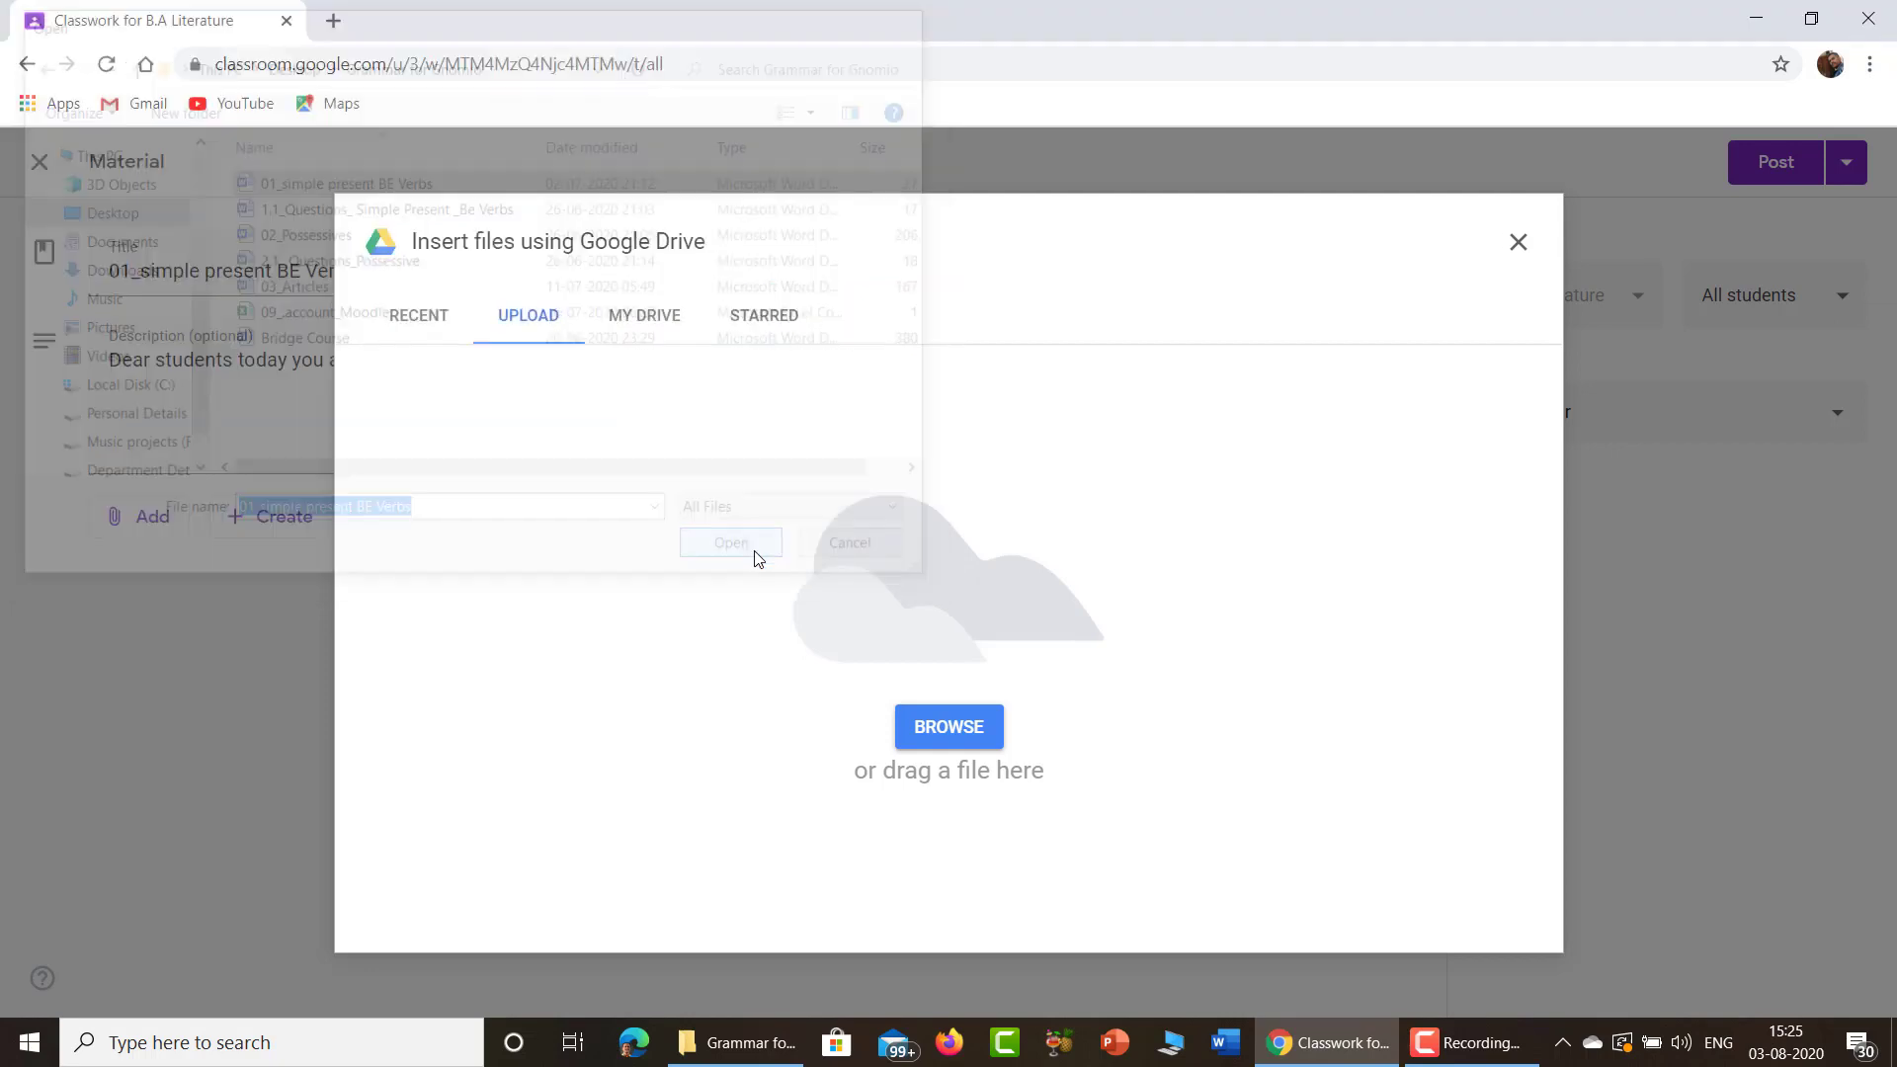